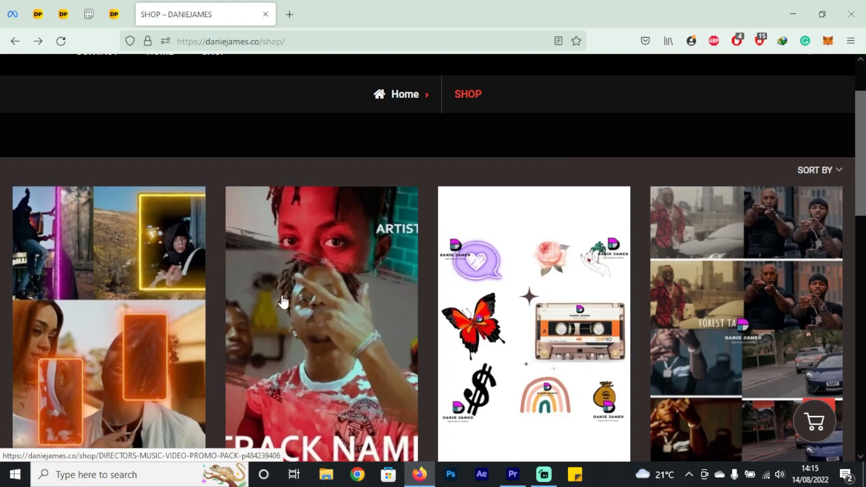
Open the Director's Music Video Promo Pack in the shop and look through its product page and preview images
{"action": "left_click", "coordinate": [280, 301]}
{"action": "scroll", "coordinate": [850, 120], "scroll_direction": "down", "scroll_amount": 3}
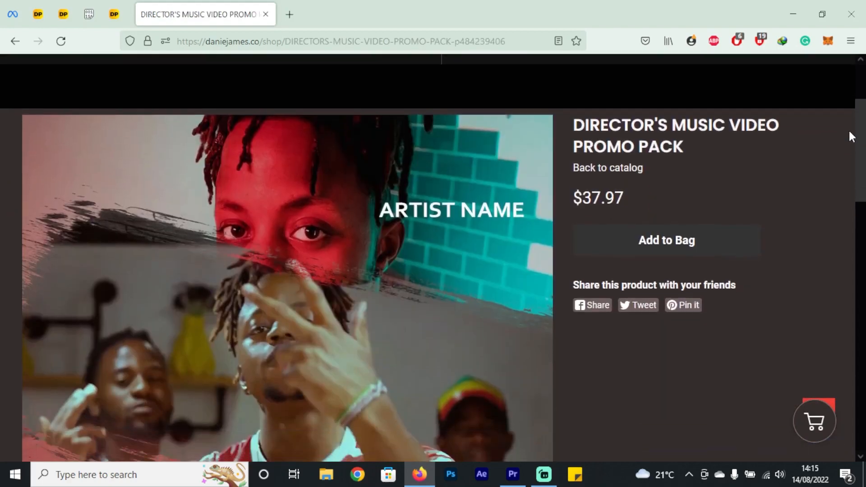
{"action": "scroll", "coordinate": [844, 148], "scroll_direction": "down", "scroll_amount": 4}
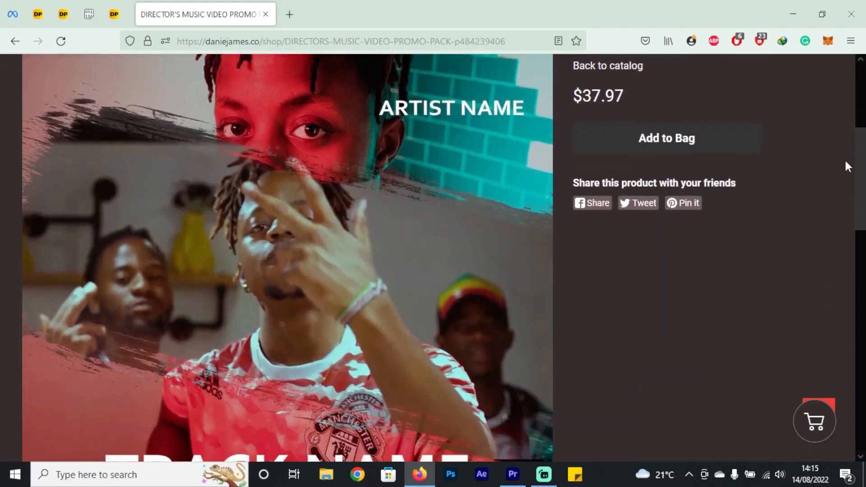
{"action": "scroll", "coordinate": [852, 198], "scroll_direction": "down", "scroll_amount": 3}
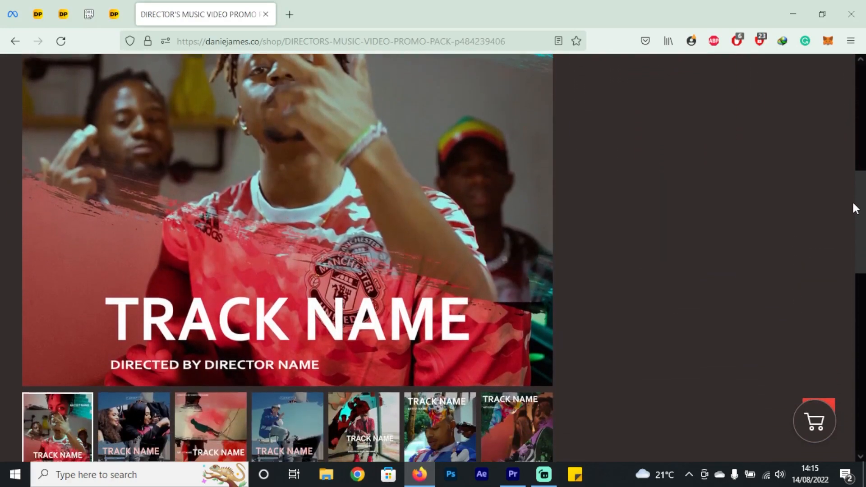
{"action": "scroll", "coordinate": [844, 232], "scroll_direction": "down", "scroll_amount": 1}
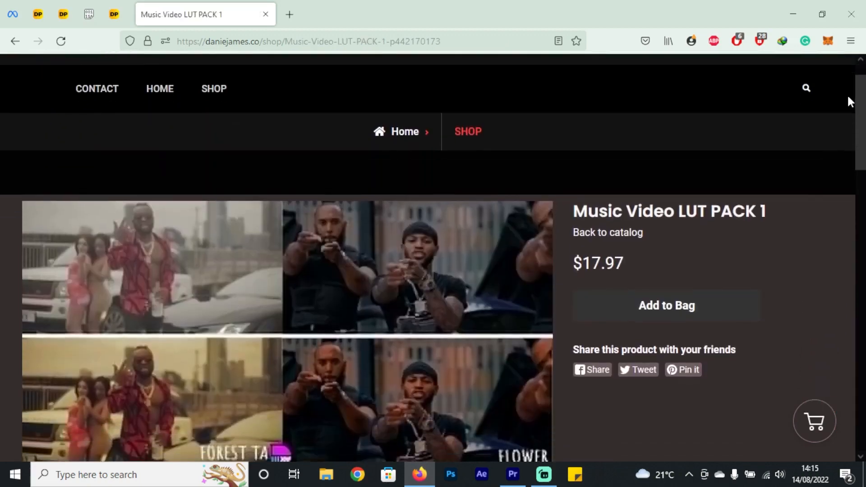
Look through the Music Video LUT PACK 1 product page and its before-and-after previews
{"action": "scroll", "coordinate": [846, 104], "scroll_direction": "down", "scroll_amount": 1}
{"action": "scroll", "coordinate": [846, 122], "scroll_direction": "down", "scroll_amount": 3}
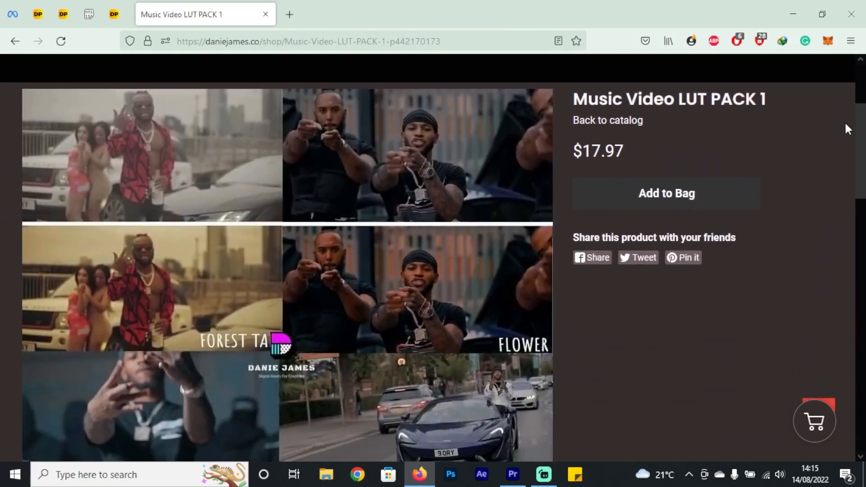
{"action": "scroll", "coordinate": [840, 158], "scroll_direction": "down", "scroll_amount": 2}
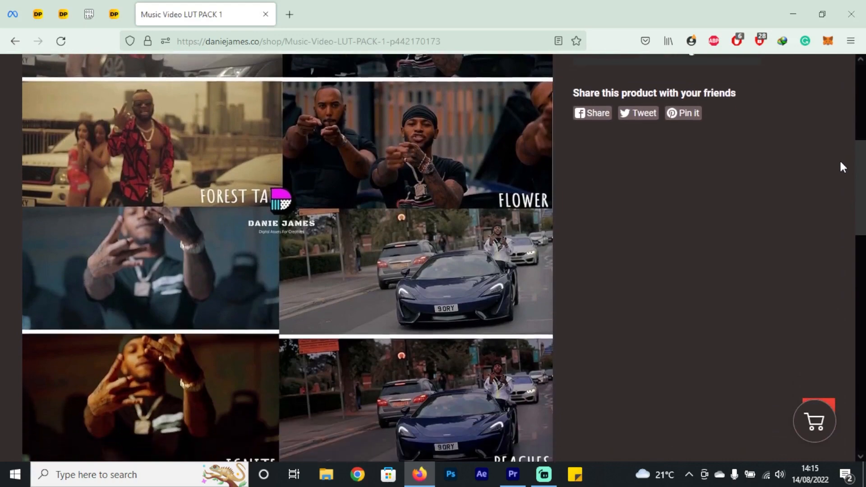
{"action": "scroll", "coordinate": [841, 118], "scroll_direction": "up", "scroll_amount": 7}
{"action": "left_click_drag", "start_coordinate": [857, 90], "coordinate": [859, 207]}
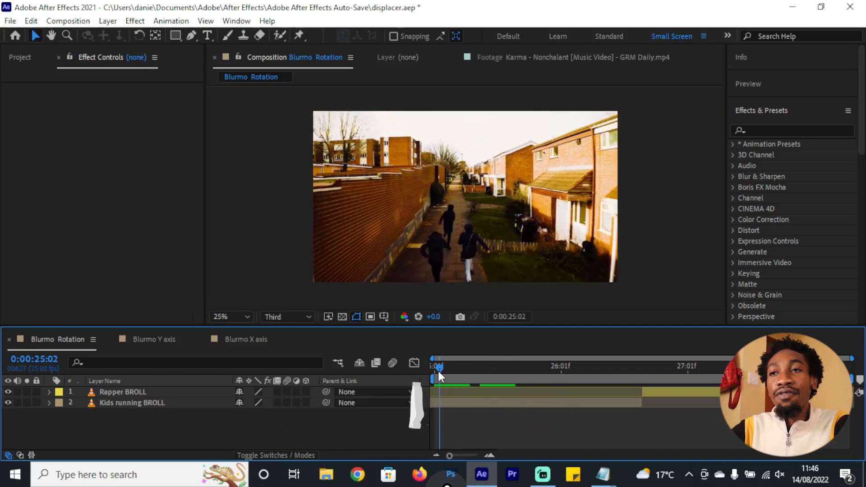
In After Effects, scrub the Blurmo Rotation composition to 0:00:25:15 and search the effects for "blurmo"
{"action": "left_click_drag", "start_coordinate": [439, 371], "coordinate": [466, 377]}
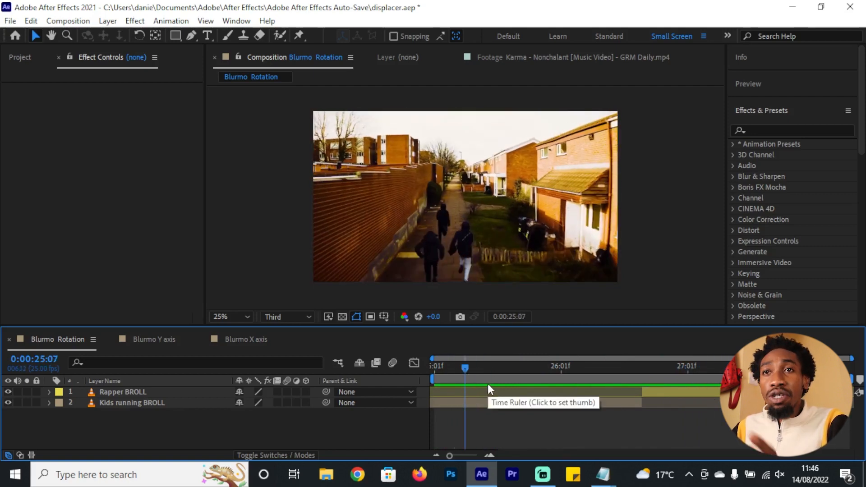
{"action": "left_click", "coordinate": [506, 378]}
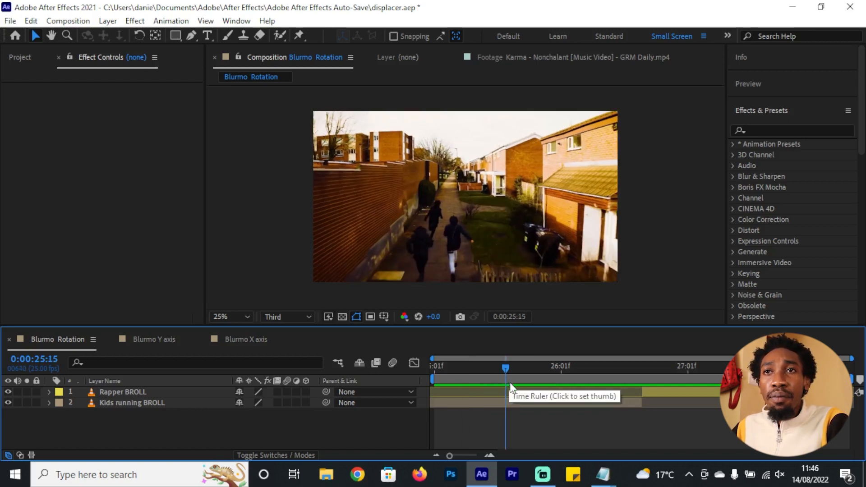
{"action": "left_click", "coordinate": [769, 130]}
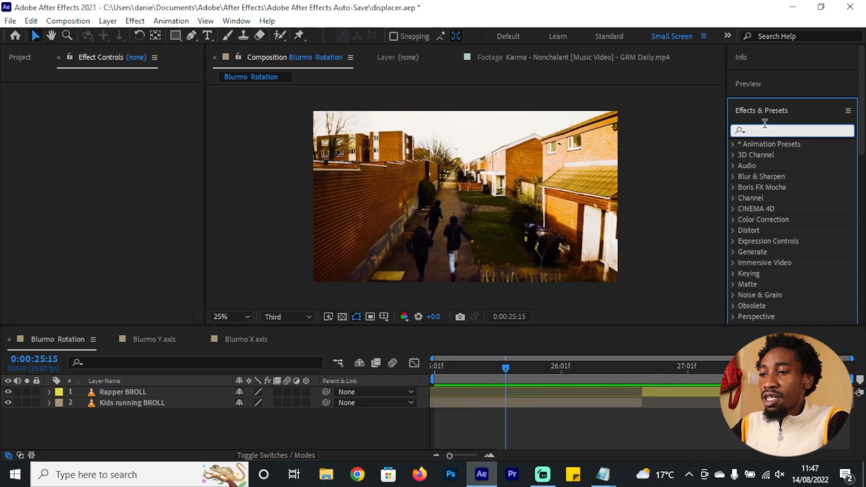
{"action": "type", "text": "blurmo"}
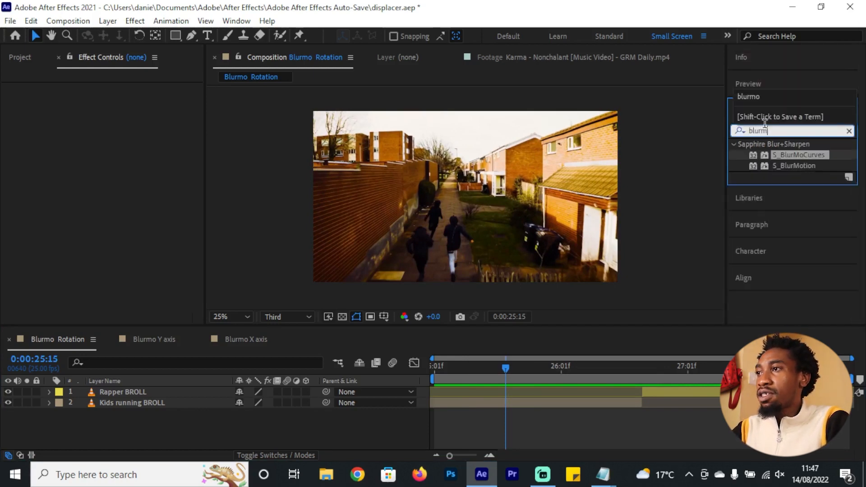
Apply the S_BlurMoCurves effect to both the Rapper BROLL and Kids running BROLL layers
{"action": "left_click", "coordinate": [155, 403]}
{"action": "left_click", "coordinate": [147, 397], "text": "shift"}
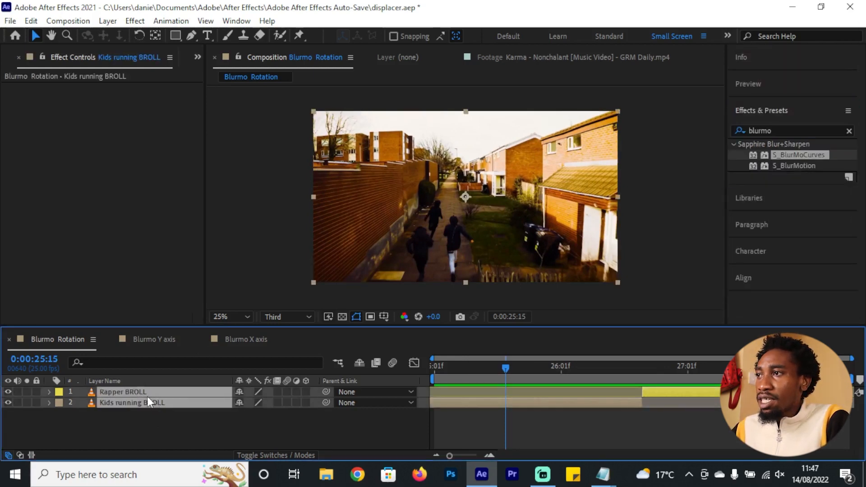
{"action": "left_click_drag", "start_coordinate": [802, 156], "coordinate": [165, 395]}
{"action": "left_click", "coordinate": [498, 403]}
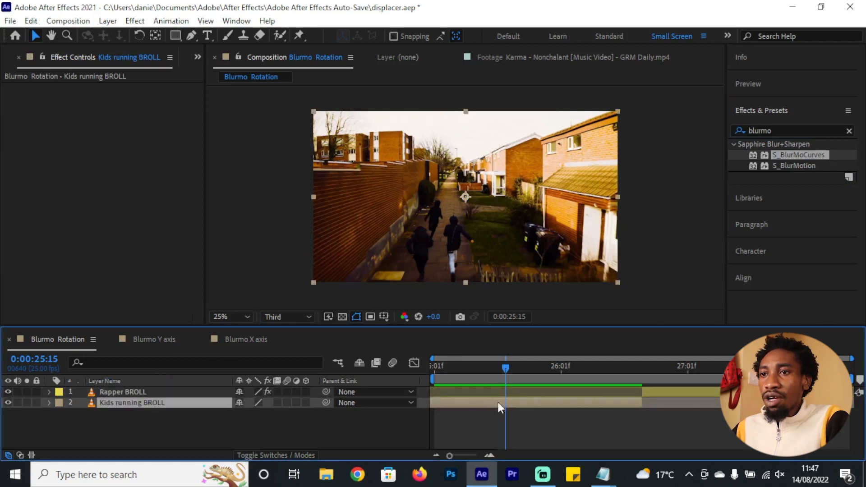
{"action": "double_click", "coordinate": [802, 156]}
{"action": "left_click", "coordinate": [621, 423]}
Enable frame blending on both the Rapper BROLL and Kids running BROLL layers
{"action": "left_click_drag", "start_coordinate": [530, 372], "coordinate": [554, 372]}
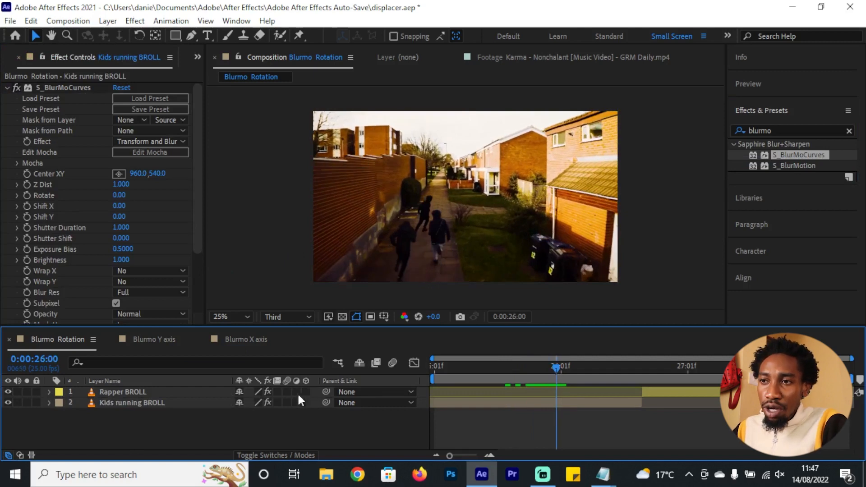
{"action": "left_click", "coordinate": [274, 454]}
{"action": "left_click", "coordinate": [274, 454]}
{"action": "left_click", "coordinate": [274, 454]}
{"action": "left_click", "coordinate": [274, 455]}
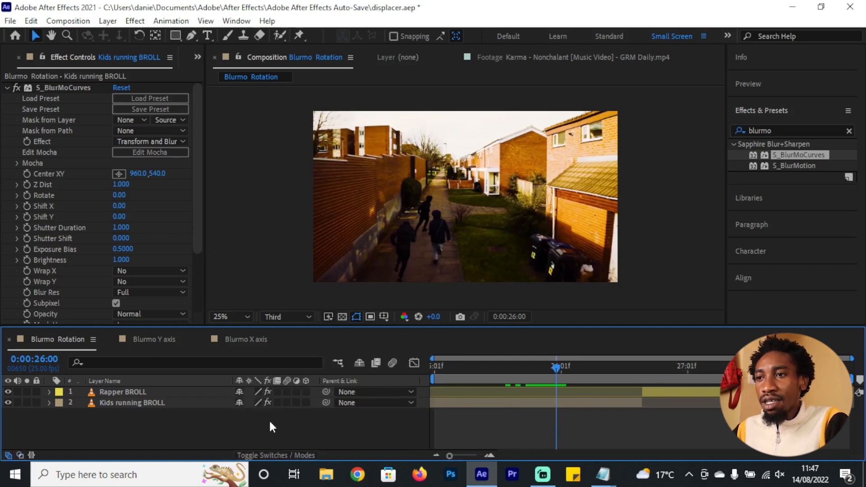
{"action": "left_click", "coordinate": [277, 391]}
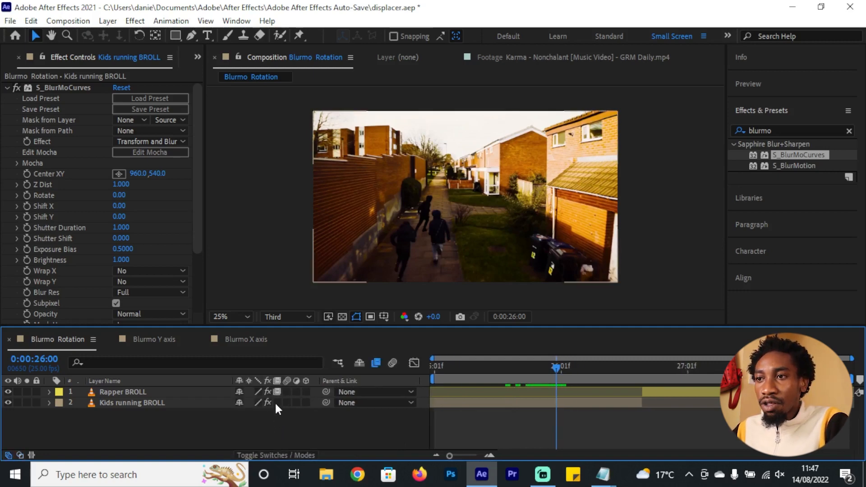
{"action": "left_click", "coordinate": [277, 402]}
Add a keyframe for S_BlurMoCurves Rotate at 0:00:26:05 on Kids running BROLL and reveal it in the timeline
{"action": "left_click_drag", "start_coordinate": [555, 369], "coordinate": [582, 369]}
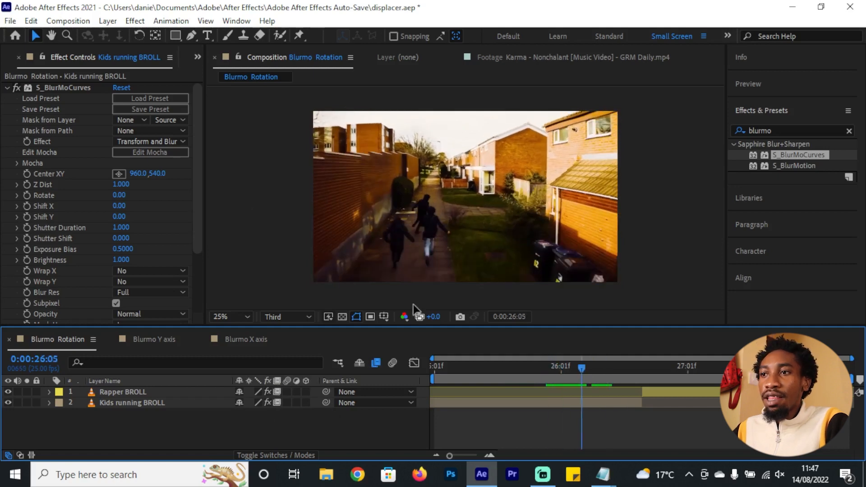
{"action": "left_click", "coordinate": [511, 400]}
{"action": "scroll", "coordinate": [85, 181], "scroll_direction": "down", "scroll_amount": 1}
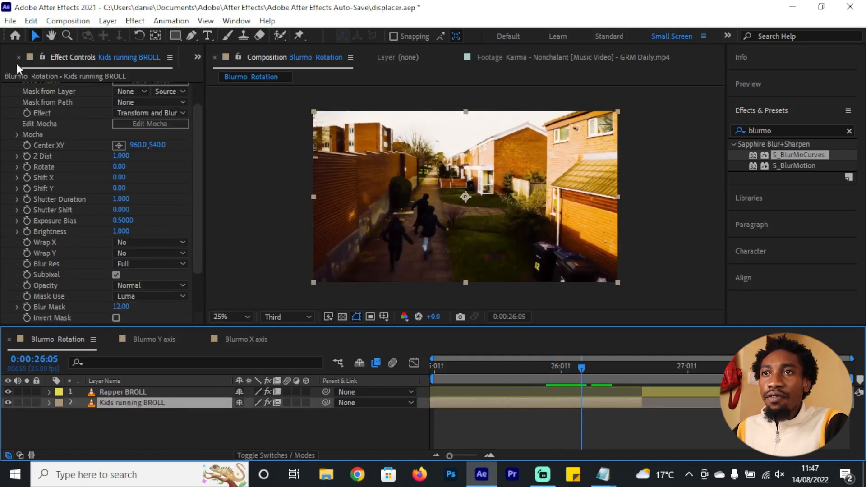
{"action": "scroll", "coordinate": [79, 134], "scroll_direction": "up", "scroll_amount": 1}
{"action": "left_click", "coordinate": [54, 88]}
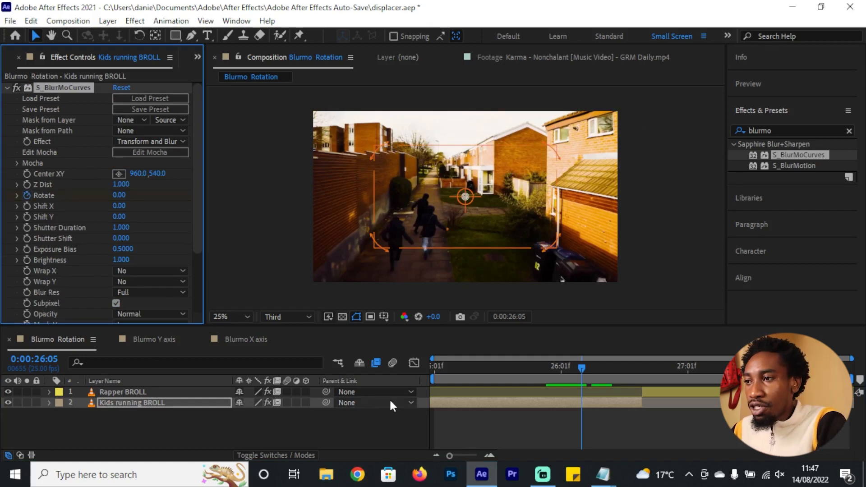
{"action": "key", "text": "u"}
{"action": "left_click", "coordinate": [559, 437]}
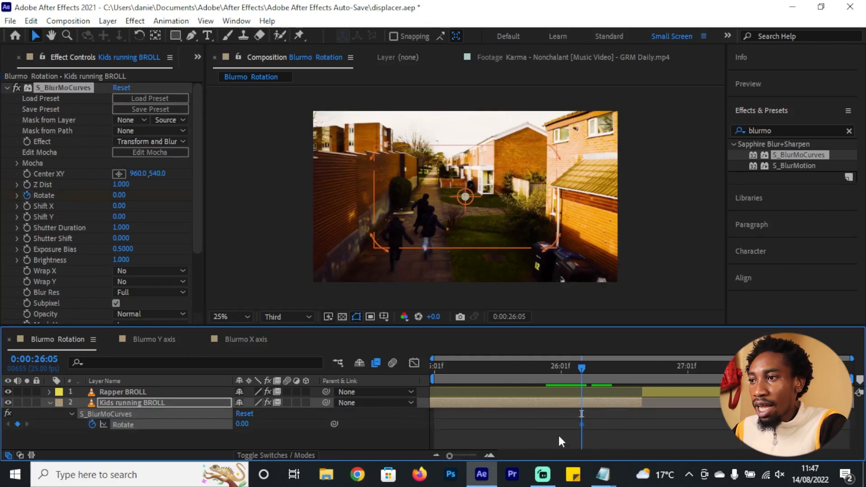
Apply Easy Ease to the first Rotate keyframe, and set Rotate to 107 at 0:00:26:15
{"action": "right_click", "coordinate": [580, 426]}
{"action": "mouse_move", "coordinate": [604, 416]}
{"action": "left_click", "coordinate": [442, 333]}
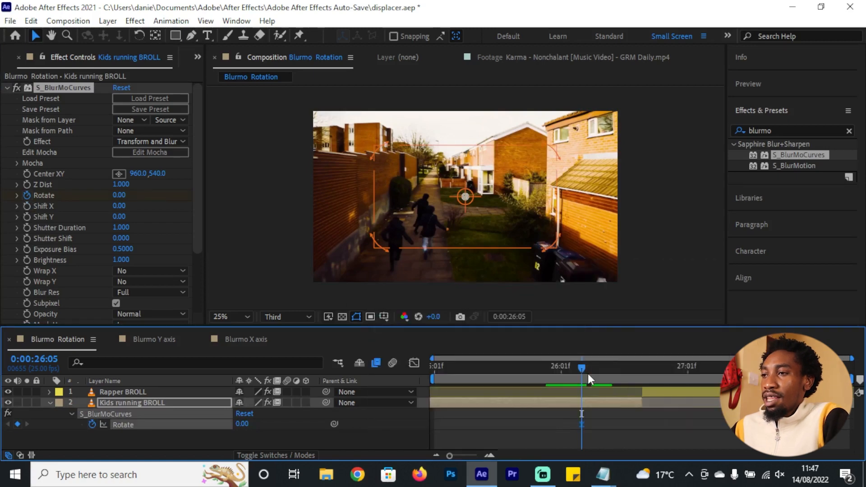
{"action": "left_click_drag", "start_coordinate": [588, 373], "coordinate": [628, 380]}
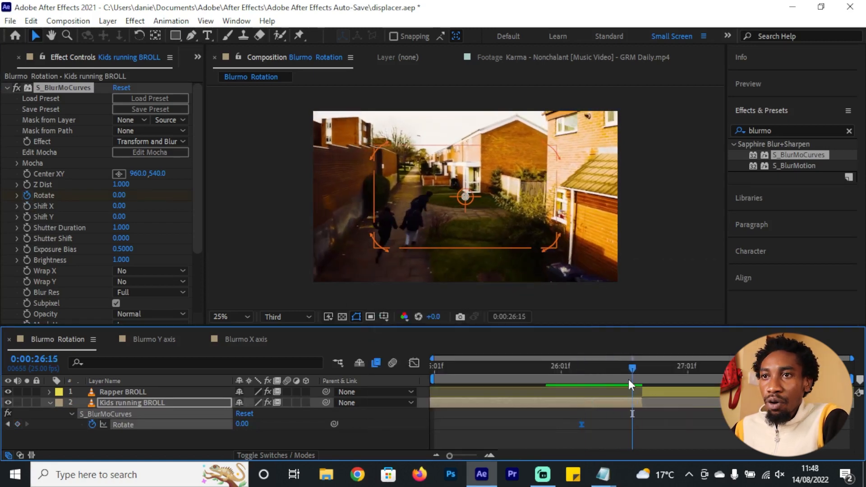
{"action": "left_click_drag", "start_coordinate": [120, 199], "coordinate": [194, 202]}
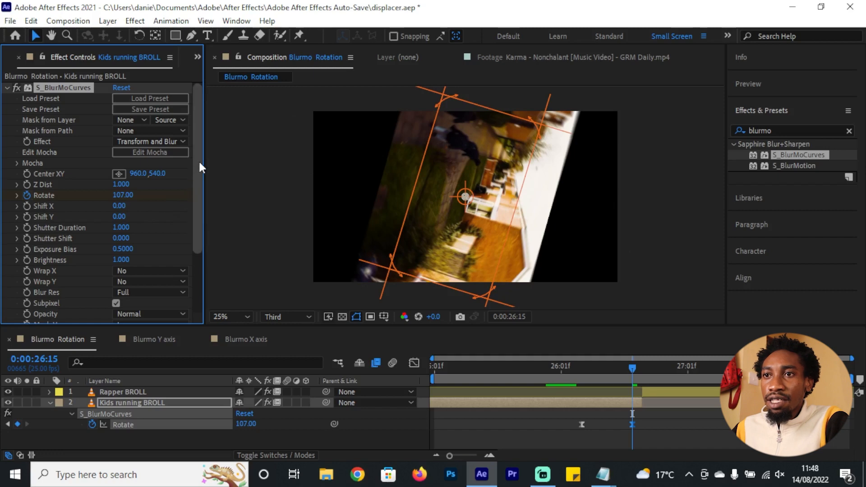
Set both Wrap X and Wrap Y of S_BlurMoCurves to Reflect on Kids running BROLL
{"action": "scroll", "coordinate": [72, 265], "scroll_direction": "down", "scroll_amount": 1}
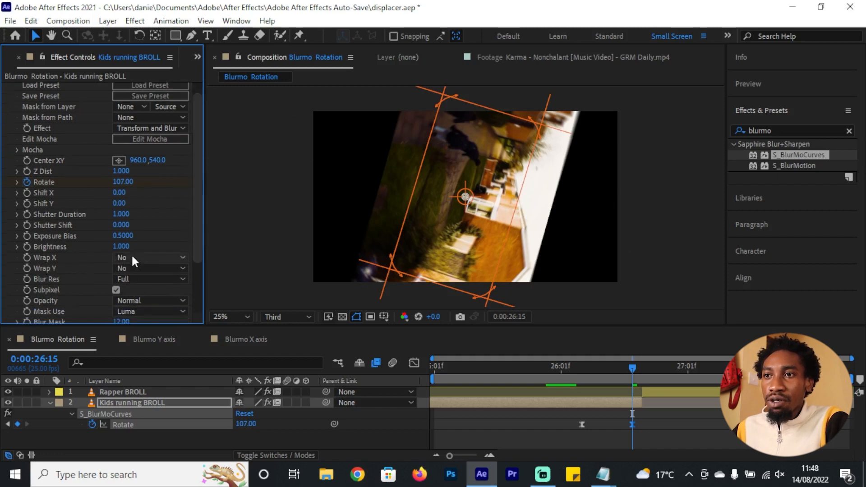
{"action": "left_click", "coordinate": [148, 268]}
{"action": "left_click", "coordinate": [161, 299]}
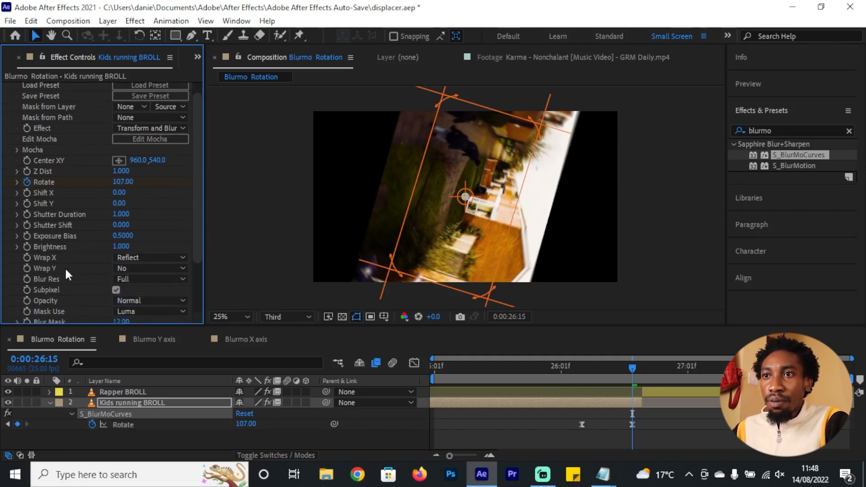
{"action": "left_click", "coordinate": [165, 270]}
{"action": "left_click", "coordinate": [161, 303]}
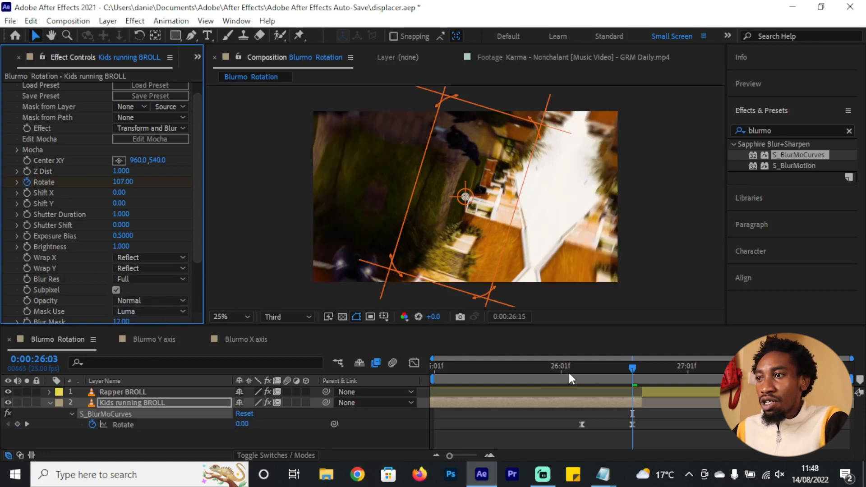
Scrub through the rotation and move the second Rotate keyframe to 0:00:26:17 at the cut between the clips
{"action": "left_click_drag", "start_coordinate": [570, 378], "coordinate": [638, 378]}
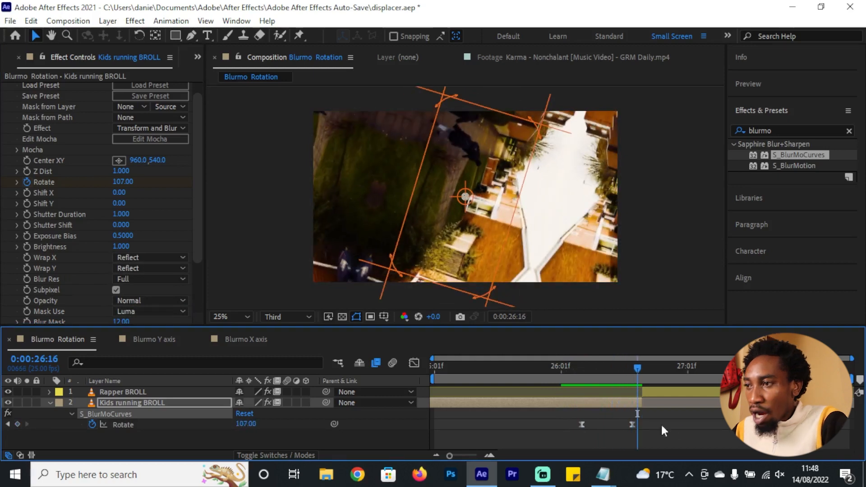
{"action": "left_click_drag", "start_coordinate": [633, 424], "coordinate": [642, 424]}
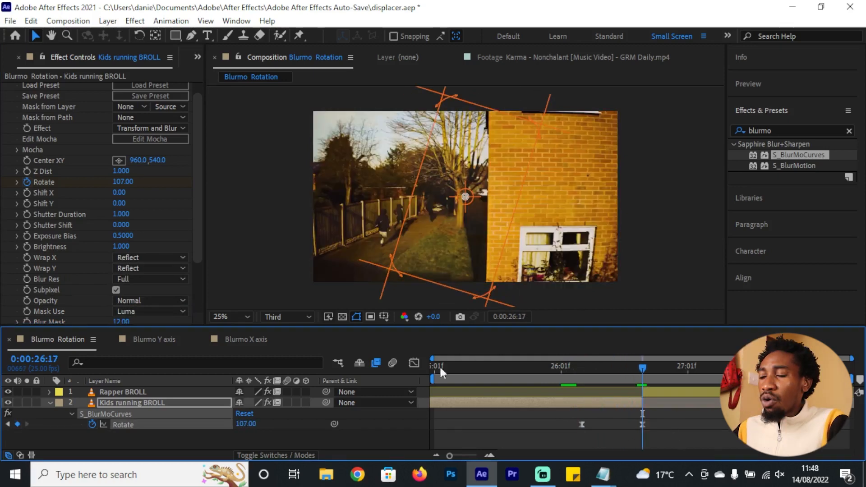
{"action": "left_click", "coordinate": [601, 430]}
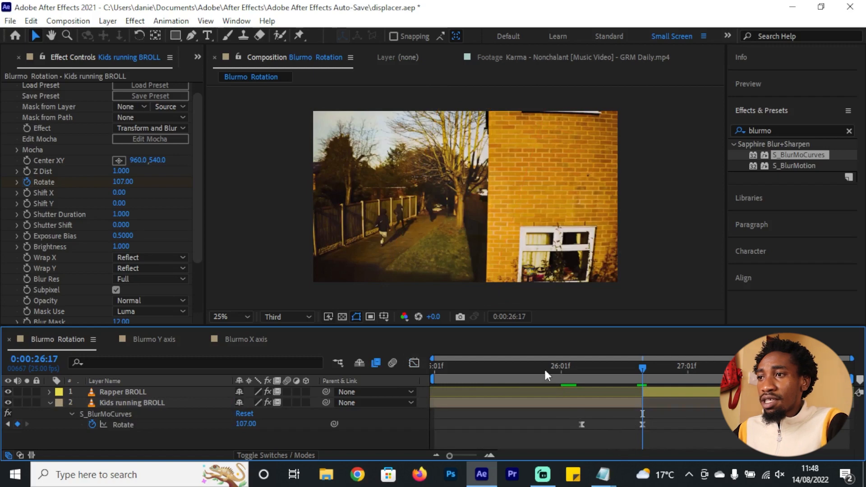
Play back the rotation transition from 0:00:25:20 and check the frames around the first Rotate keyframe
{"action": "left_click_drag", "start_coordinate": [545, 371], "coordinate": [531, 371]}
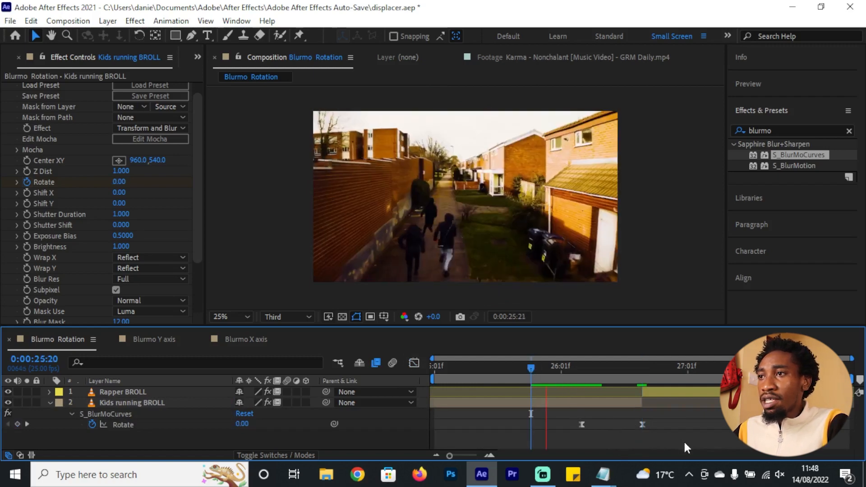
{"action": "key", "text": "space"}
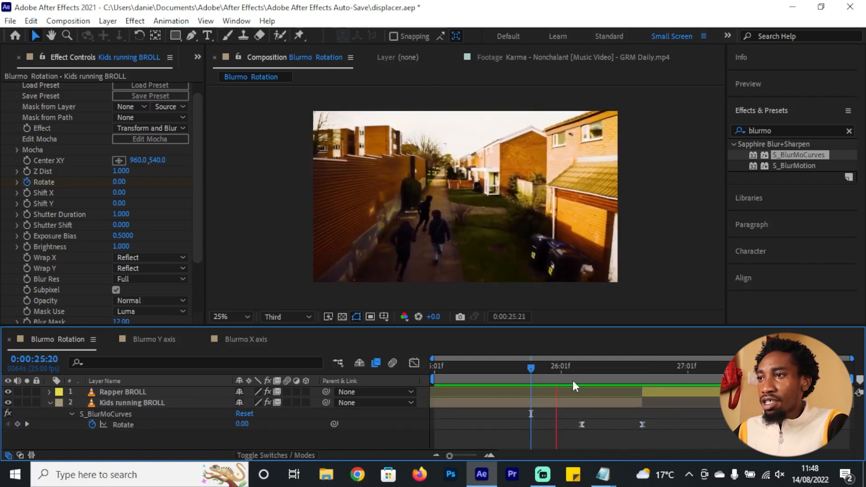
{"action": "left_click_drag", "start_coordinate": [548, 378], "coordinate": [580, 384]}
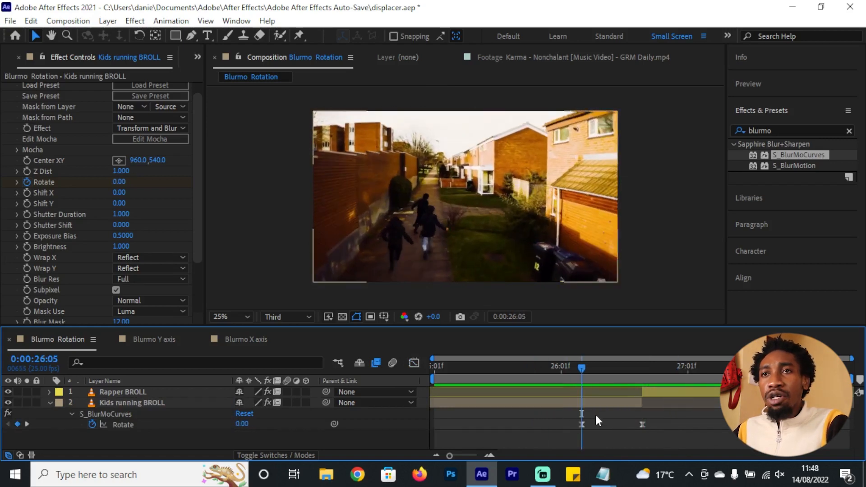
Reshape the Rotate curve of Kids running BROLL in the Graph Editor to start nearly flat and rise steeply into the second keyframe
{"action": "left_click_drag", "start_coordinate": [661, 417], "coordinate": [577, 430]}
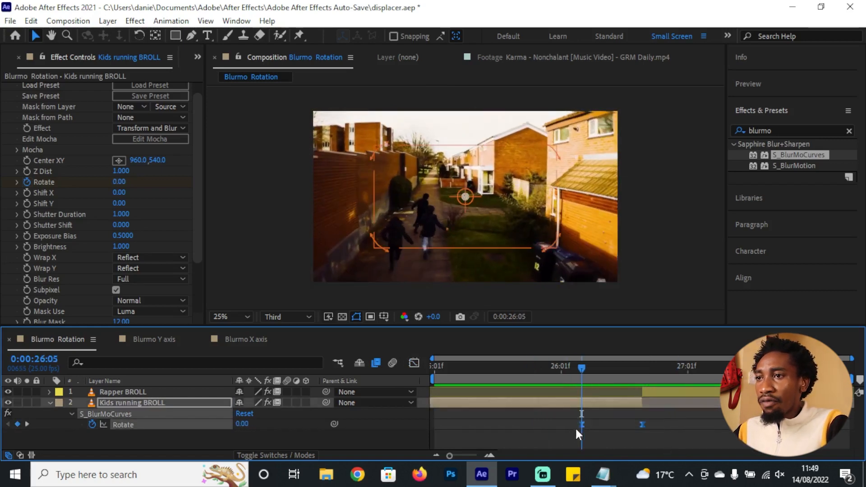
{"action": "key", "text": "shift+F3"}
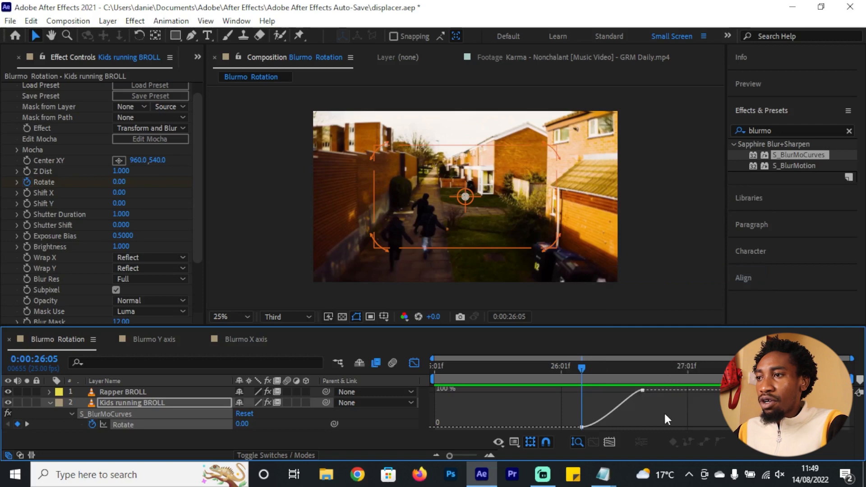
{"action": "left_click", "coordinate": [643, 391]}
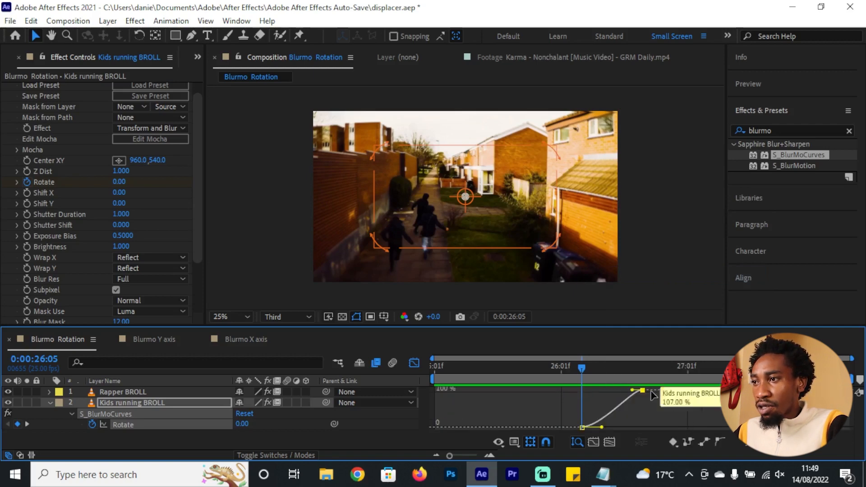
{"action": "left_click_drag", "start_coordinate": [623, 391], "coordinate": [643, 425]}
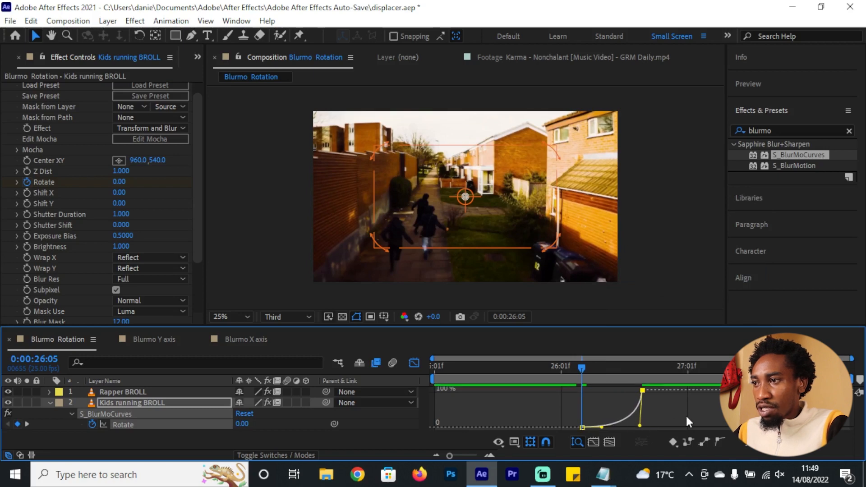
{"action": "left_click_drag", "start_coordinate": [598, 396], "coordinate": [557, 436]}
{"action": "left_click_drag", "start_coordinate": [602, 427], "coordinate": [662, 414]}
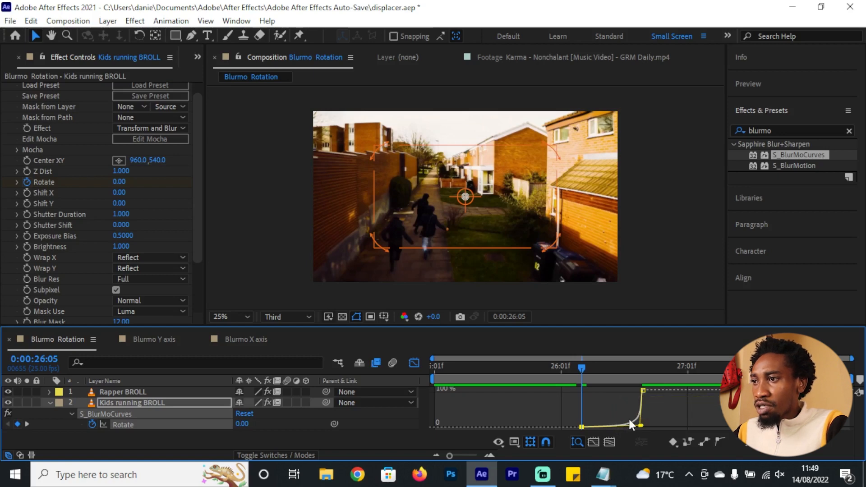
{"action": "left_click", "coordinate": [414, 362]}
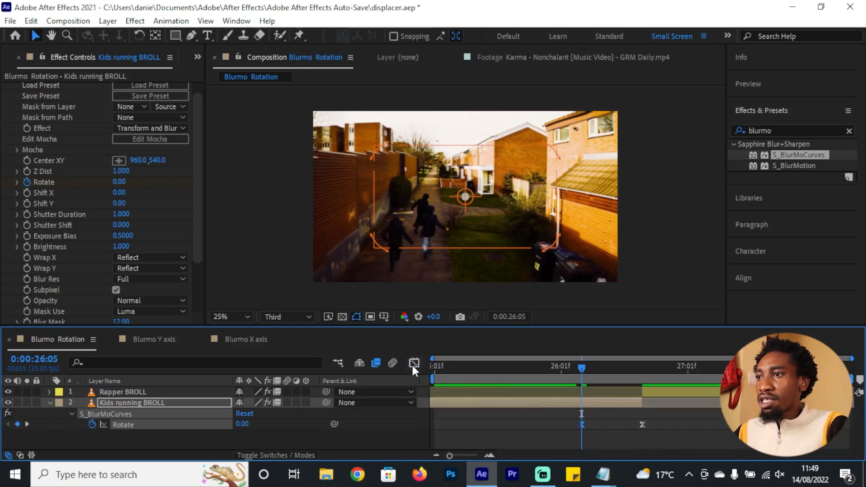
Play back the rotation on Kids running BROLL from 0:00:25:21 and again from 0:00:25:23
{"action": "left_click_drag", "start_coordinate": [554, 374], "coordinate": [536, 374]}
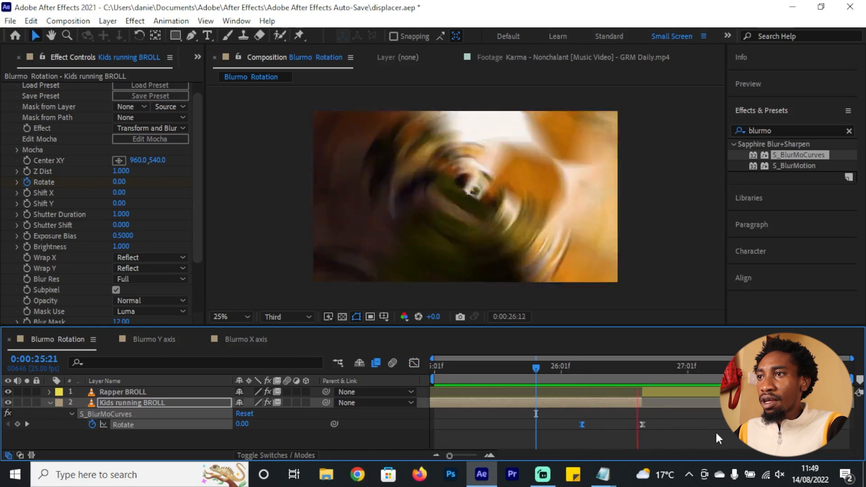
{"action": "left_click", "coordinate": [545, 369]}
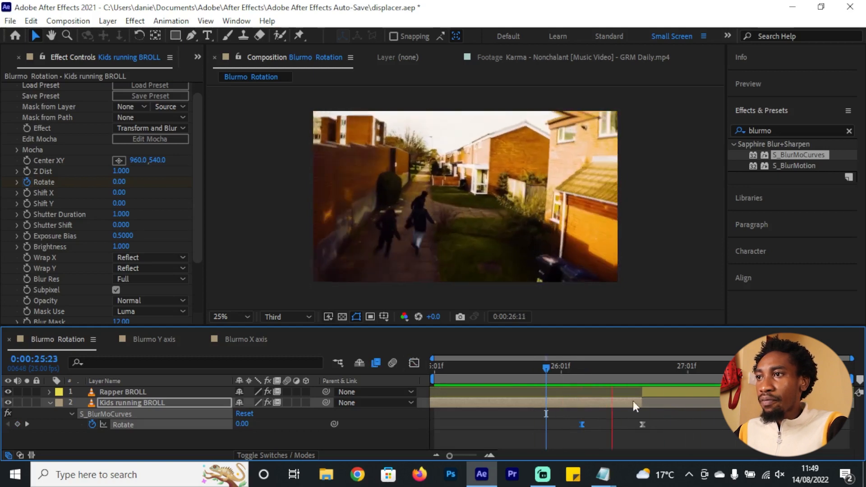
{"action": "key", "text": "space"}
Keyframe Rotate of S_BlurMoCurves on Rapper BROLL at 0, move the keyframe several frames past the cut, and apply Easy Ease to it
{"action": "left_click_drag", "start_coordinate": [626, 374], "coordinate": [647, 378]}
{"action": "left_click", "coordinate": [664, 392]}
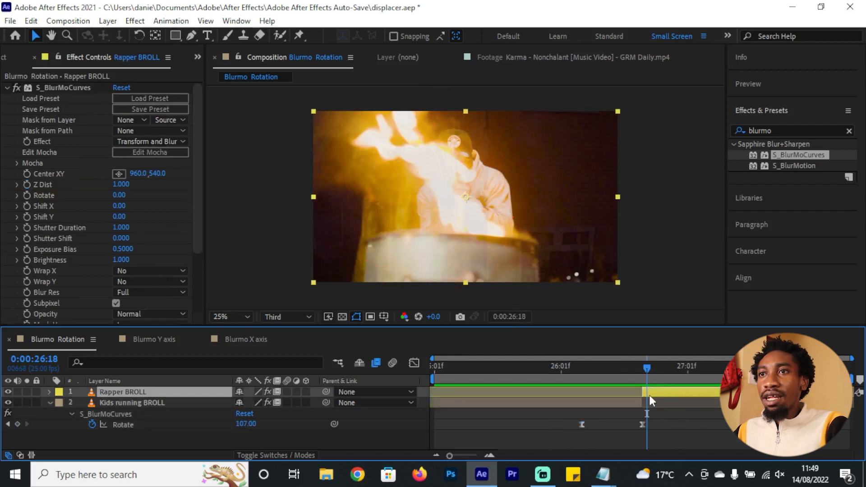
{"action": "left_click", "coordinate": [26, 195]}
{"action": "key", "text": "u"}
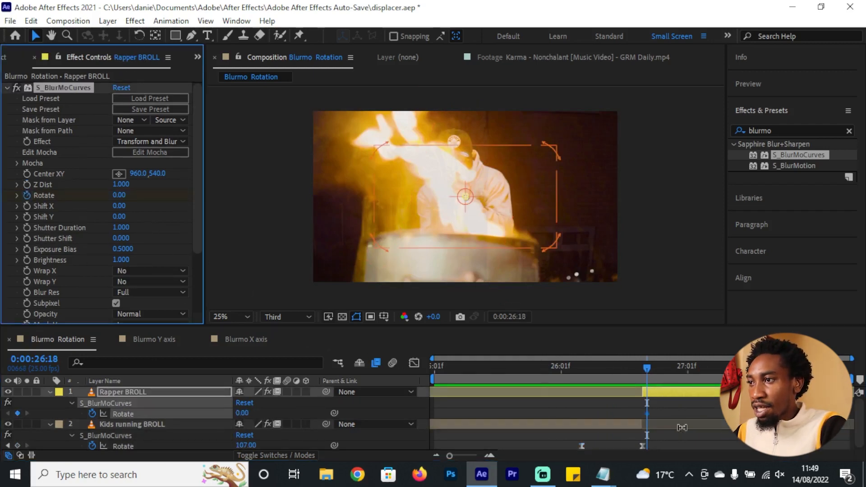
{"action": "left_click_drag", "start_coordinate": [647, 413], "coordinate": [681, 412]}
{"action": "right_click", "coordinate": [681, 411]}
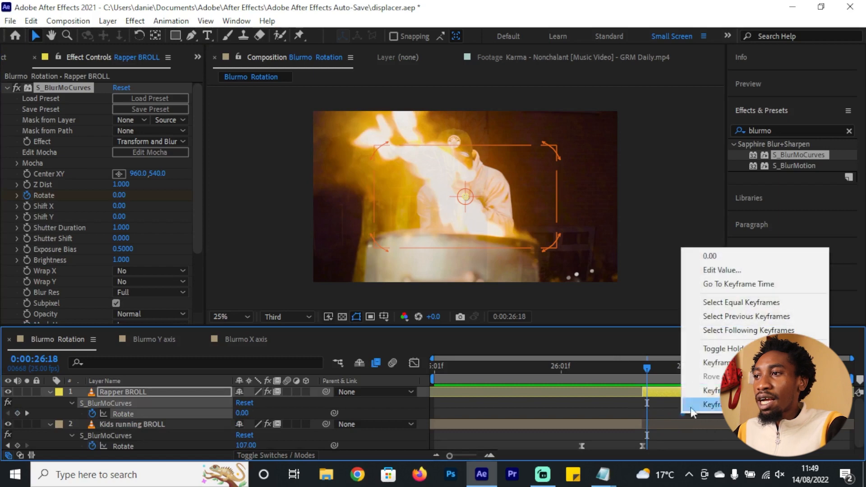
{"action": "mouse_move", "coordinate": [706, 405]}
{"action": "left_click", "coordinate": [545, 321]}
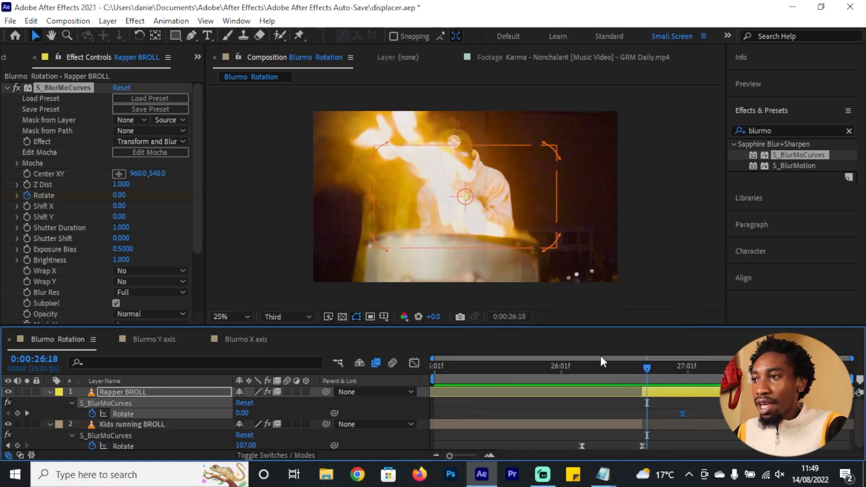
Move the Rapper BROLL end keyframe slightly further out, and add a Rotate keyframe of -155 placed at 0:00:26:17 on the cut
{"action": "left_click_drag", "start_coordinate": [647, 372], "coordinate": [645, 371]}
{"action": "left_click_drag", "start_coordinate": [682, 413], "coordinate": [695, 414]}
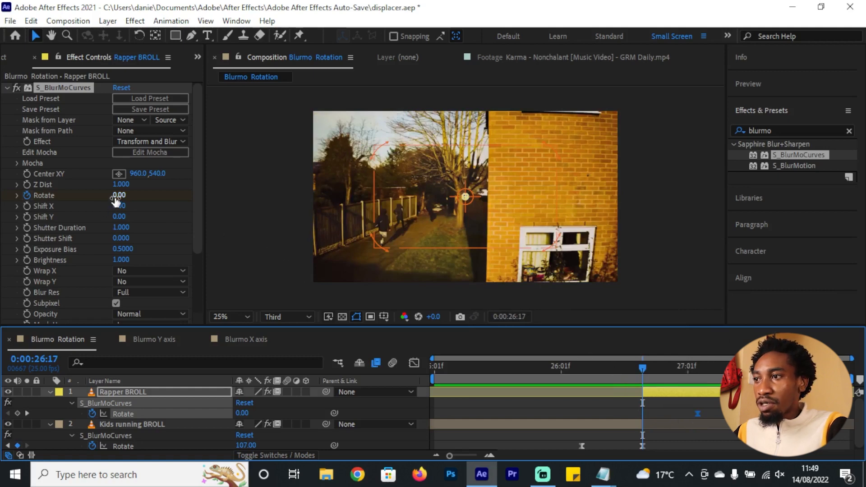
{"action": "left_click_drag", "start_coordinate": [120, 196], "coordinate": [25, 198]}
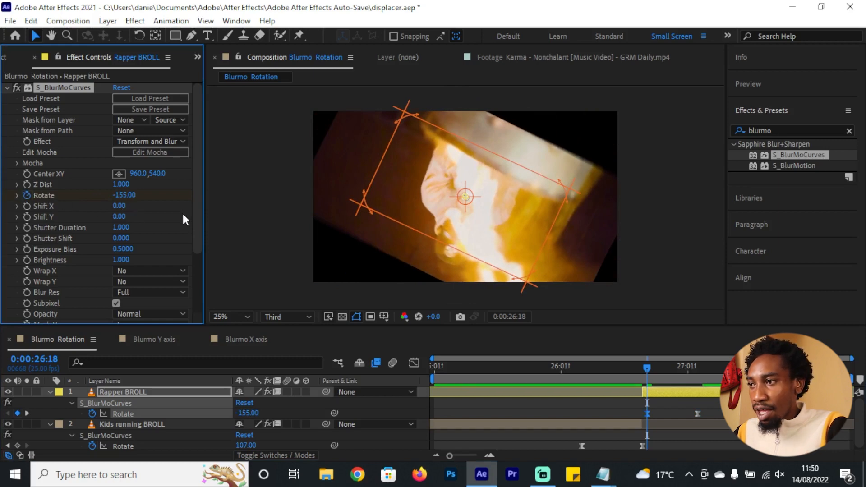
{"action": "left_click_drag", "start_coordinate": [647, 413], "coordinate": [643, 412]}
{"action": "key", "text": "Page_Up"}
{"action": "key", "text": "Page_Up"}
{"action": "key", "text": "Page_Up"}
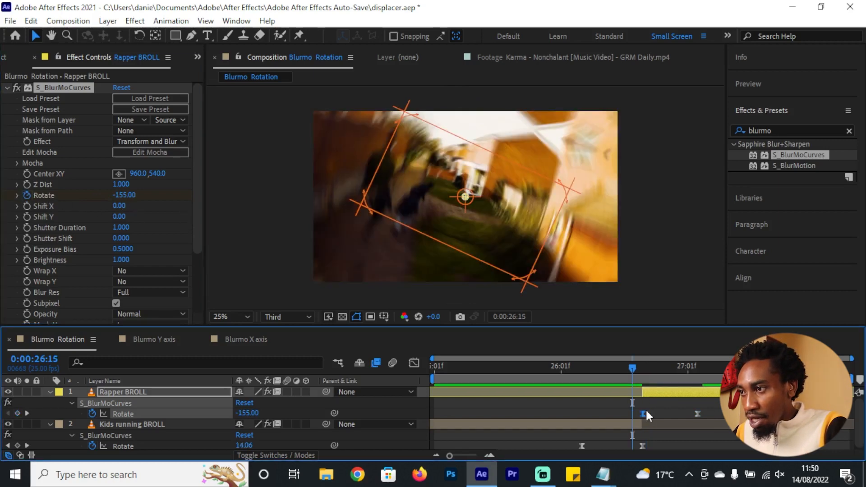
Reshape the Rotate curve of Rapper BROLL in the Graph Editor to rise steeply from the first keyframe and flatten into the second
{"action": "left_click_drag", "start_coordinate": [713, 408], "coordinate": [630, 418]}
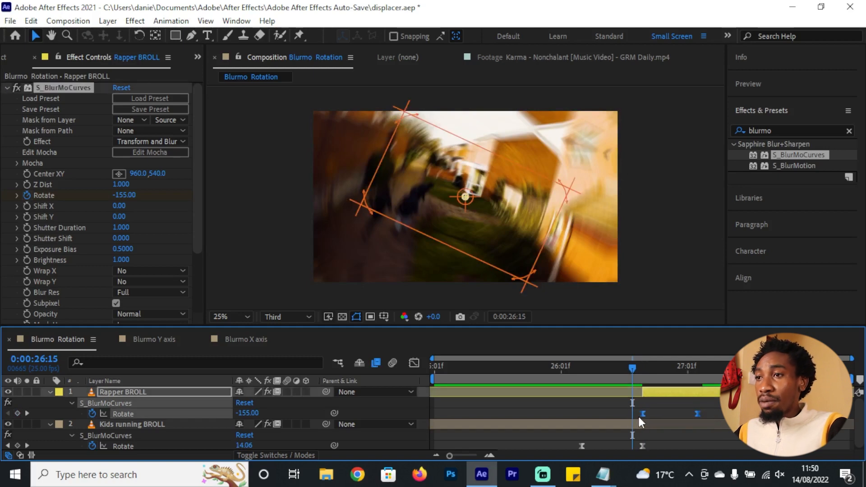
{"action": "left_click", "coordinate": [413, 363]}
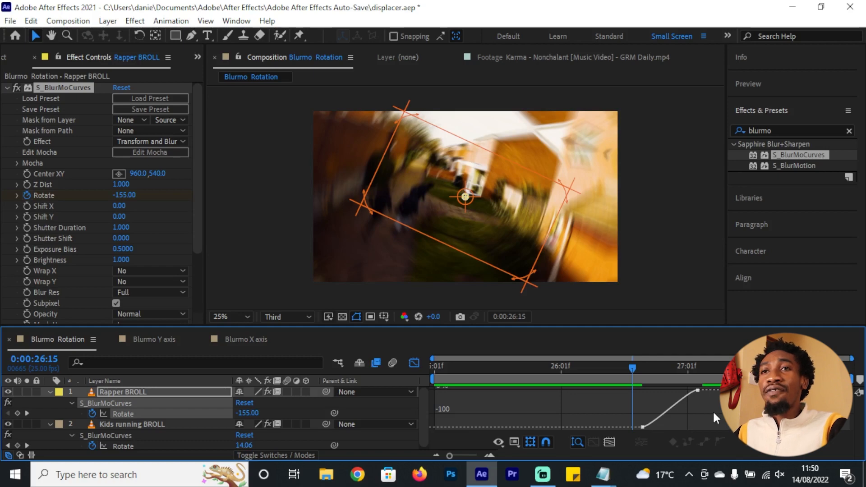
{"action": "left_click", "coordinate": [687, 399]}
{"action": "left_click_drag", "start_coordinate": [689, 390], "coordinate": [626, 381]}
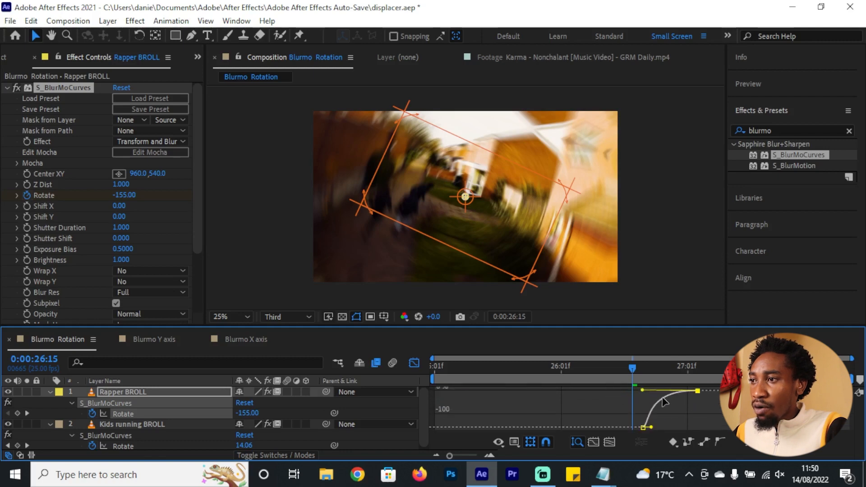
{"action": "left_click_drag", "start_coordinate": [650, 427], "coordinate": [643, 418]}
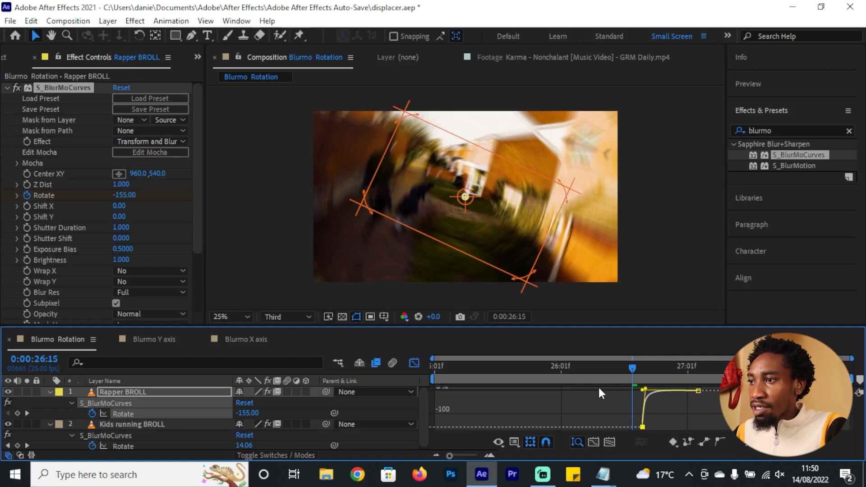
{"action": "key", "text": "shift+F3"}
Play back the rotation transition across the cut between both clips and reselect Kids running BROLL
{"action": "left_click_drag", "start_coordinate": [631, 369], "coordinate": [406, 373]}
{"action": "key", "text": "space"}
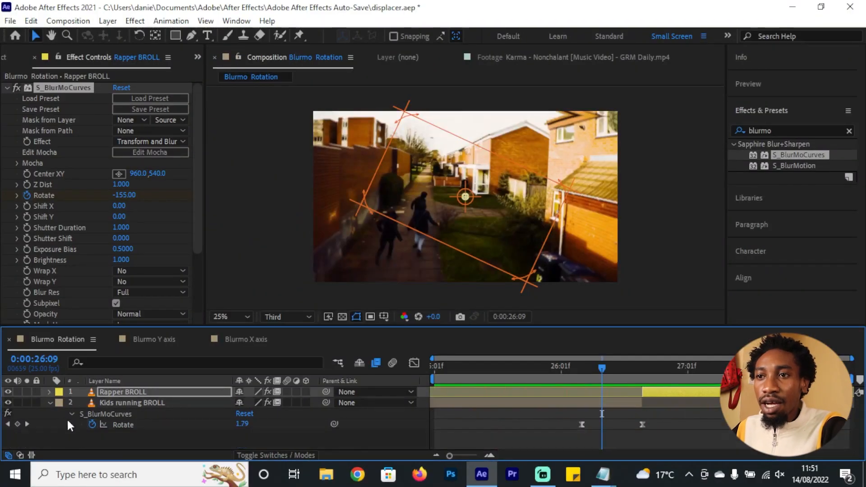
{"action": "left_click", "coordinate": [125, 406]}
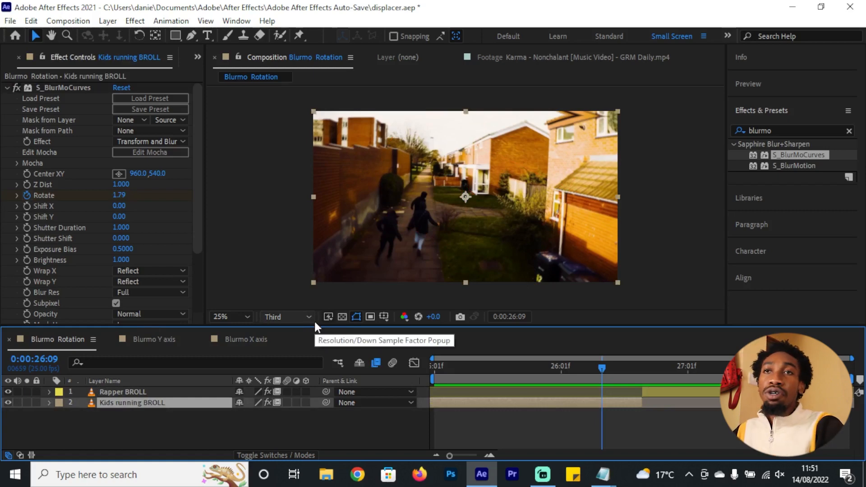
Open the Blurmo Y axis composition and apply S_BlurMoCurves to both Dinner performance shot and Kids running BROLL
{"action": "left_click", "coordinate": [155, 338]}
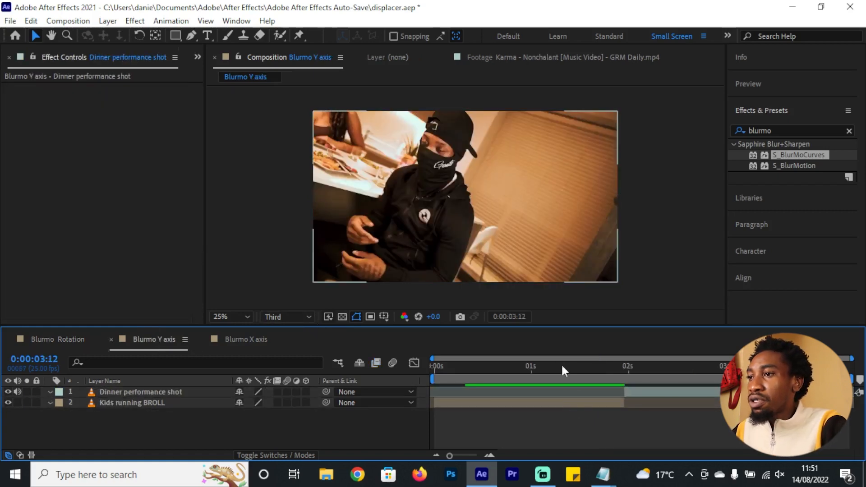
{"action": "left_click_drag", "start_coordinate": [561, 363], "coordinate": [690, 393]}
{"action": "left_click", "coordinate": [812, 157]}
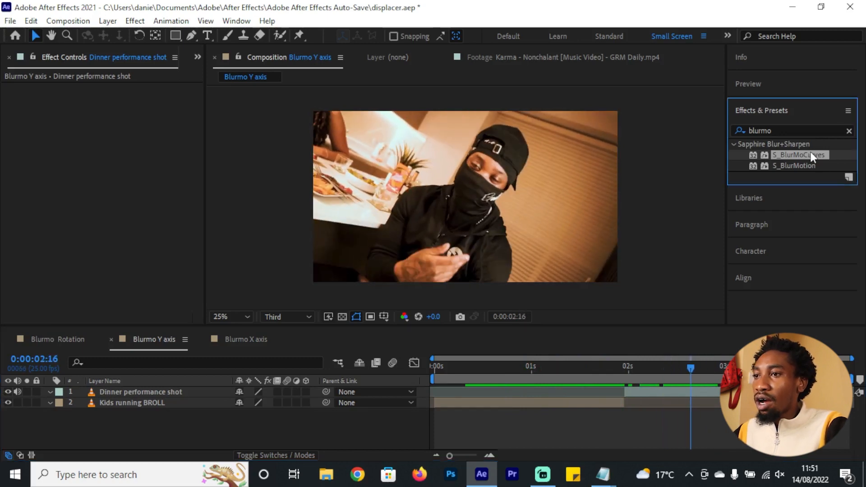
{"action": "left_click", "coordinate": [144, 392]}
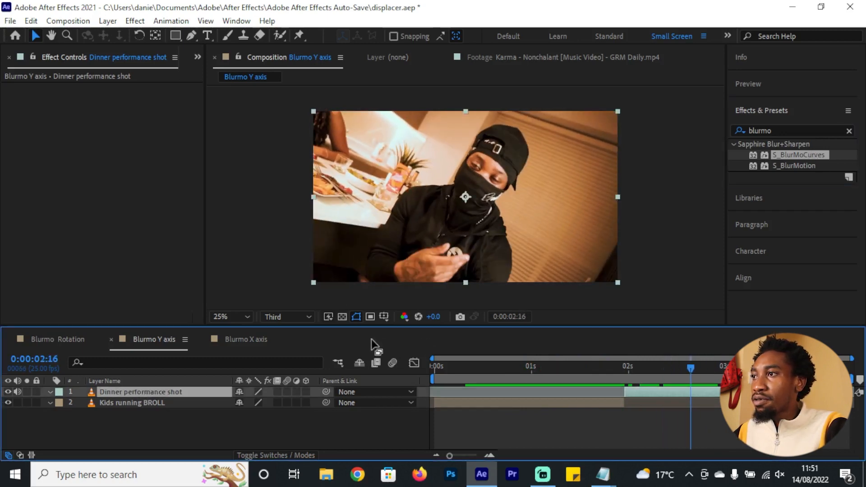
{"action": "left_click_drag", "start_coordinate": [812, 155], "coordinate": [618, 391]}
{"action": "left_click", "coordinate": [167, 422]}
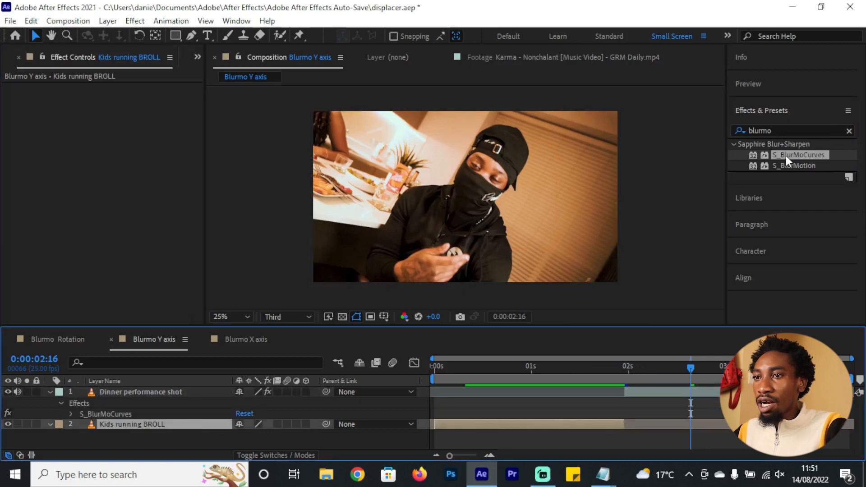
{"action": "left_click_drag", "start_coordinate": [785, 157], "coordinate": [156, 424]}
Collapse the properties of both layers and enable frame blending on Kids running BROLL and Dinner performance shot
{"action": "left_click", "coordinate": [157, 393]}
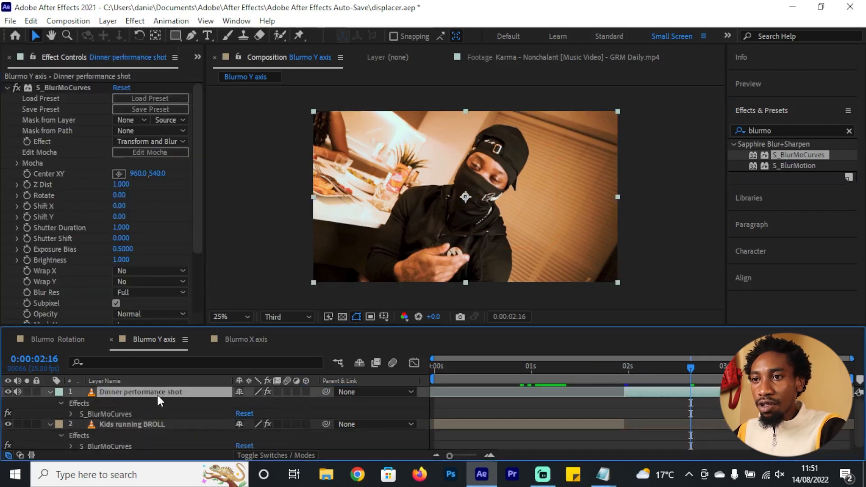
{"action": "key", "text": "u"}
{"action": "left_click", "coordinate": [140, 404]}
{"action": "key", "text": "u"}
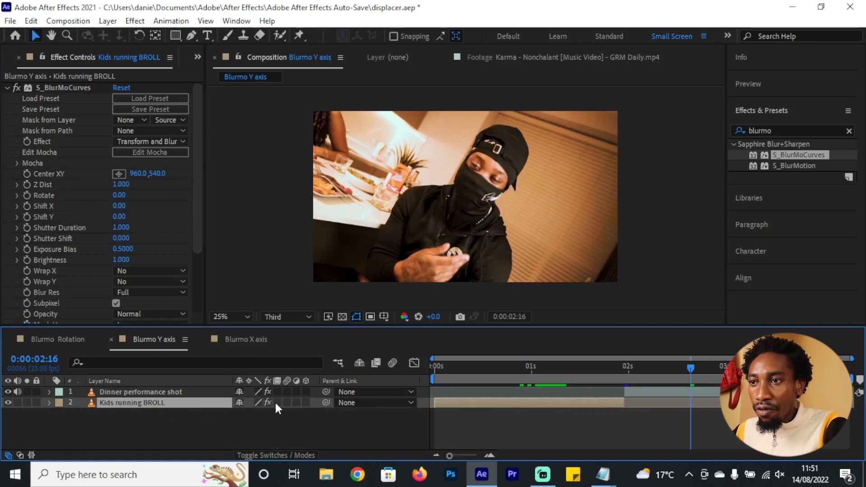
{"action": "left_click", "coordinate": [276, 403]}
{"action": "left_click", "coordinate": [275, 391]}
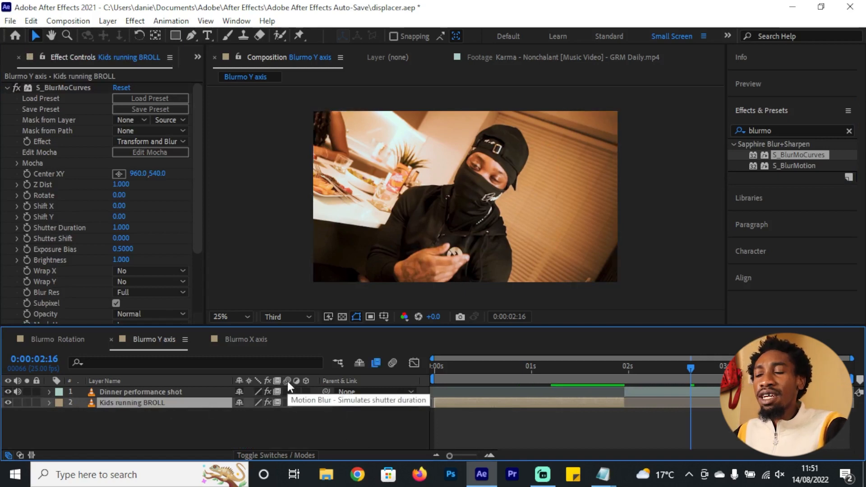
Add a Shift Y keyframe of S_BlurMoCurves on Kids running BROLL at 0:00:01:06 and reveal it in the timeline
{"action": "left_click", "coordinate": [64, 87]}
{"action": "scroll", "coordinate": [25, 275], "scroll_direction": "down", "scroll_amount": 3}
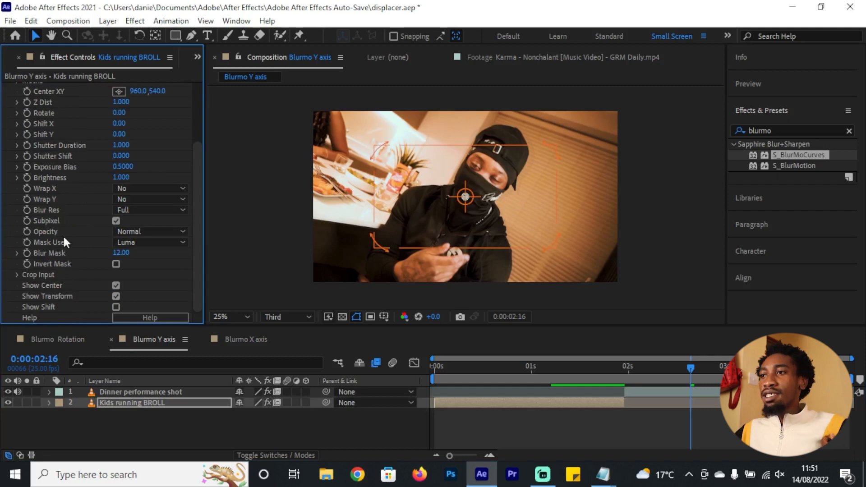
{"action": "left_click", "coordinate": [555, 370]}
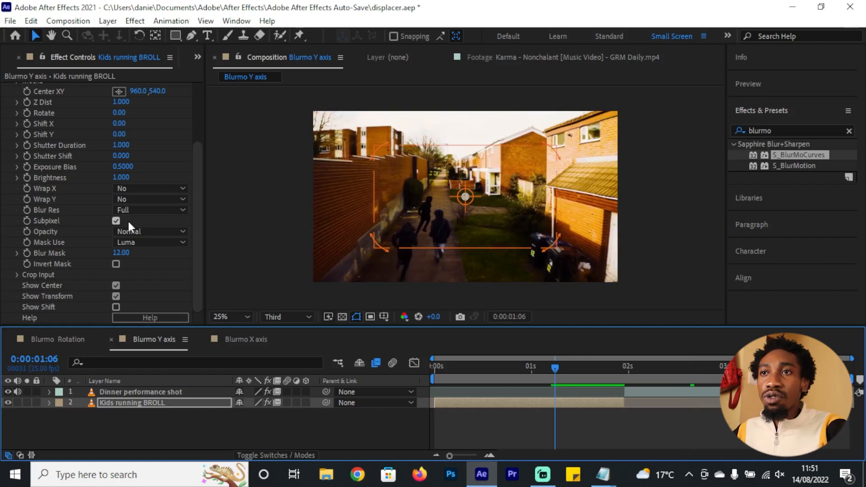
{"action": "left_click", "coordinate": [28, 134]}
{"action": "left_click", "coordinate": [532, 403]}
{"action": "key", "text": "u"}
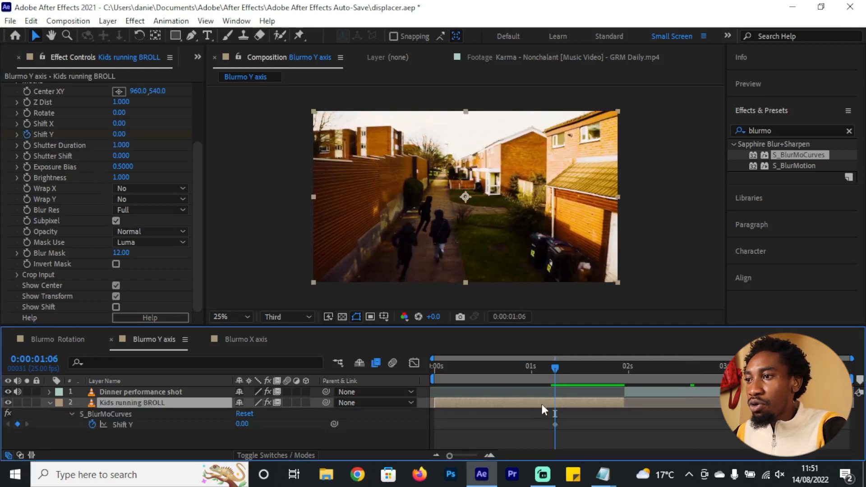
Apply Easy Ease to the first Shift Y keyframe, and set Shift Y to 1220 at 0:00:01:21
{"action": "left_click", "coordinate": [555, 424]}
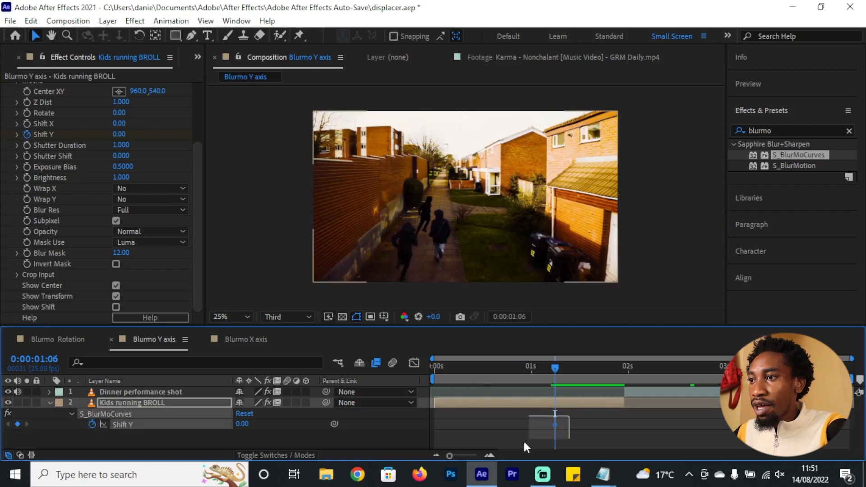
{"action": "right_click", "coordinate": [555, 425]}
{"action": "mouse_move", "coordinate": [628, 412]}
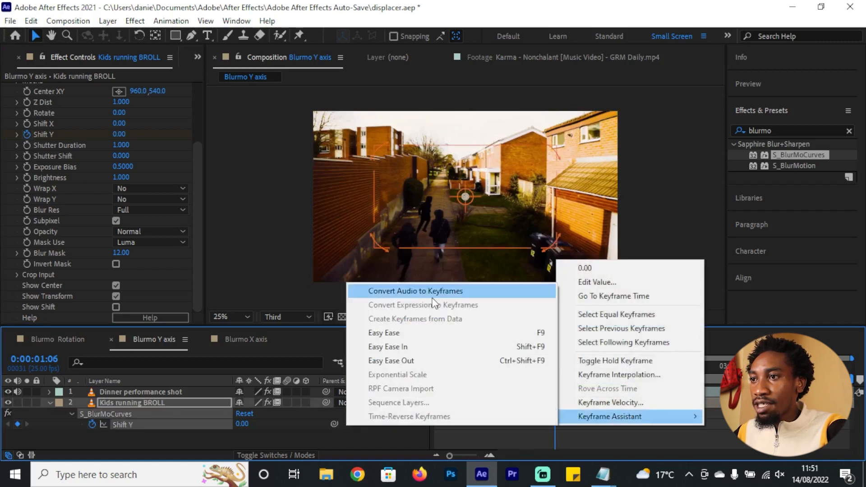
{"action": "left_click", "coordinate": [428, 332]}
{"action": "left_click_drag", "start_coordinate": [572, 367], "coordinate": [613, 380]}
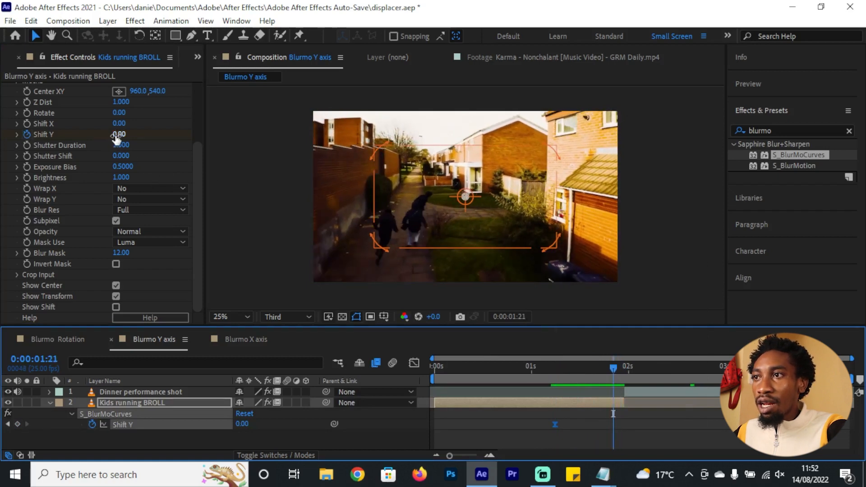
{"action": "left_click_drag", "start_coordinate": [118, 134], "coordinate": [201, 141]}
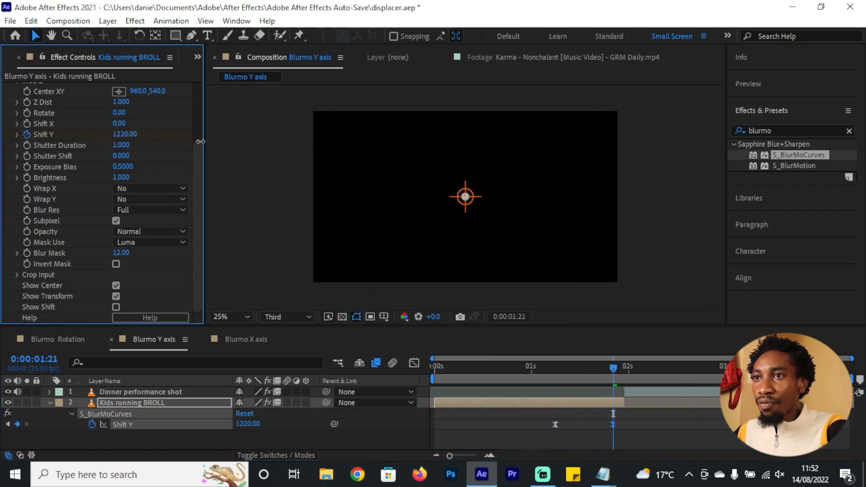
Set Wrap X and Wrap Y of S_BlurMoCurves to Reflect on Kids running BROLL
{"action": "left_click", "coordinate": [156, 188]}
{"action": "left_click", "coordinate": [163, 228]}
{"action": "left_click", "coordinate": [157, 201]}
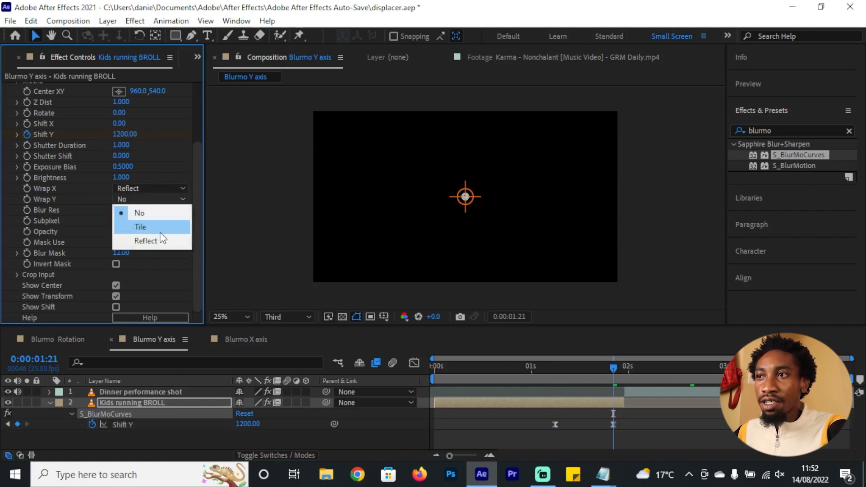
{"action": "left_click", "coordinate": [162, 236]}
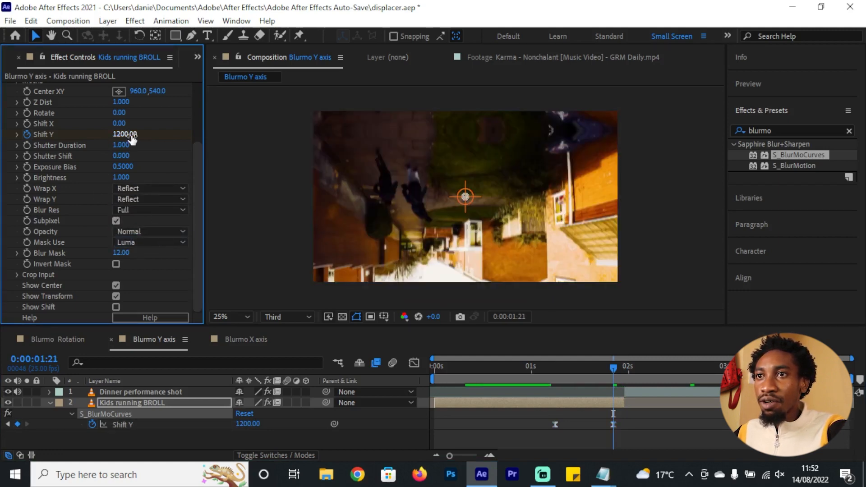
Set the second Shift Y keyframe of Kids running BROLL to 1010 and move both Shift Y keyframes later, closer to the cut
{"action": "left_click_drag", "start_coordinate": [130, 134], "coordinate": [108, 141]}
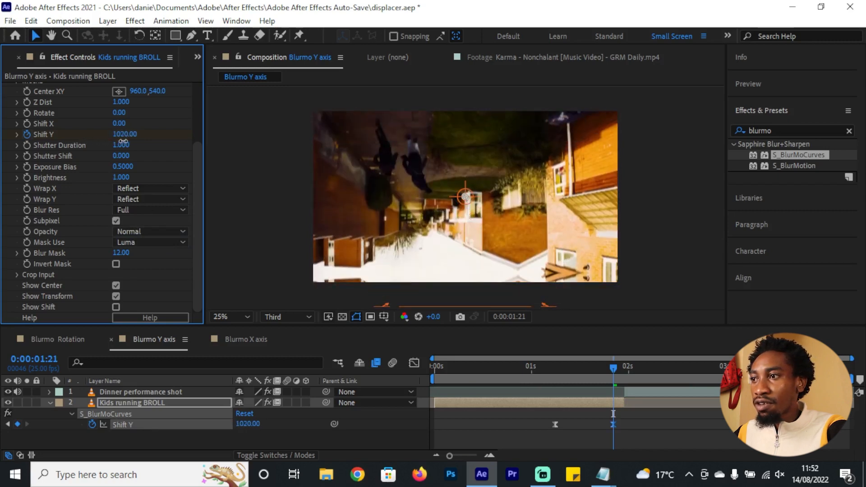
{"action": "left_click_drag", "start_coordinate": [555, 425], "coordinate": [566, 425]}
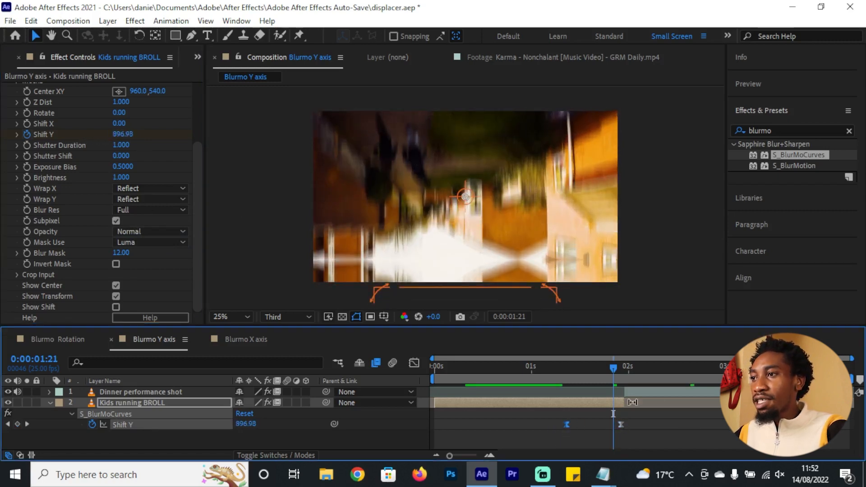
Add a Shift X keyframe of S_BlurMoCurves on Dinner performance shot at 0:00:02:02
{"action": "left_click", "coordinate": [673, 392]}
{"action": "left_click", "coordinate": [634, 379]}
{"action": "left_click", "coordinate": [635, 378]}
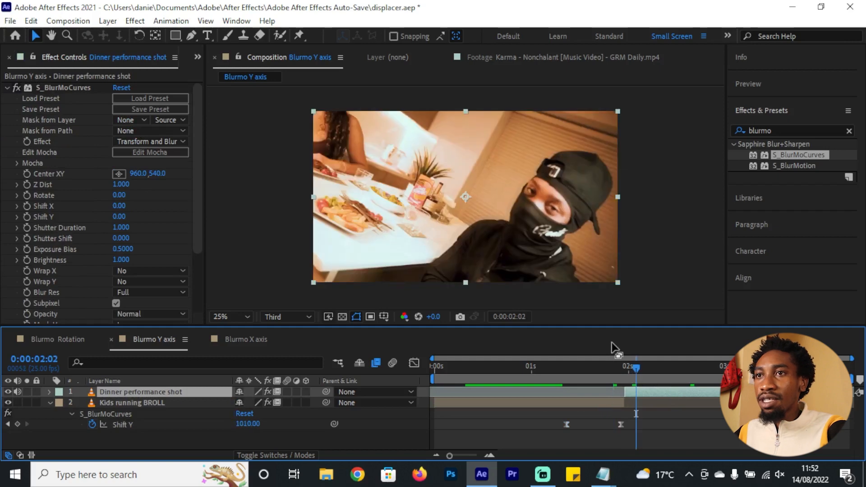
{"action": "left_click", "coordinate": [26, 209]}
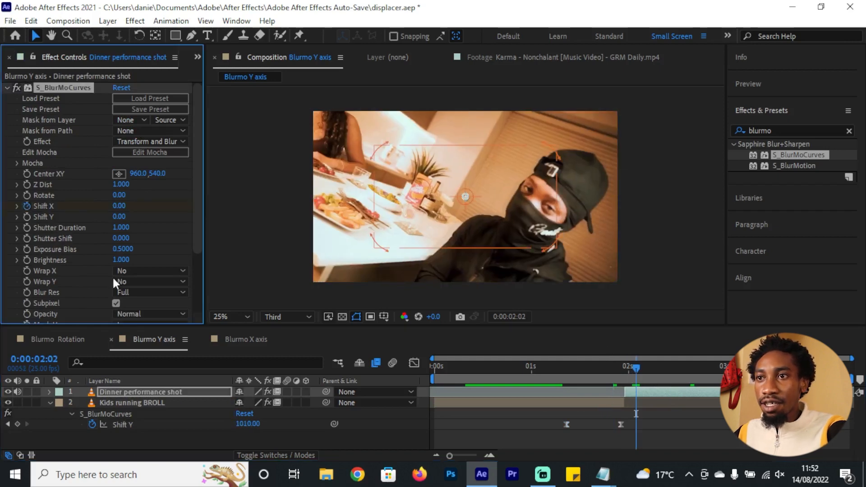
Set Wrap X and Wrap Y of S_BlurMoCurves to Reflect on Dinner performance shot
{"action": "left_click", "coordinate": [135, 282]}
{"action": "left_click", "coordinate": [136, 323]}
{"action": "left_click", "coordinate": [151, 272]}
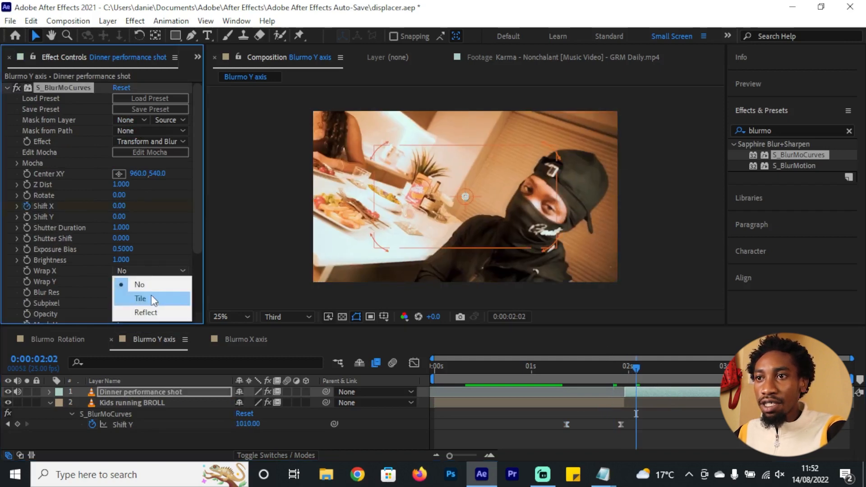
{"action": "left_click", "coordinate": [158, 315]}
Reveal the Shift X keyframe of Dinner performance shot, move it later in the timeline and apply easing to it
{"action": "key", "text": "u"}
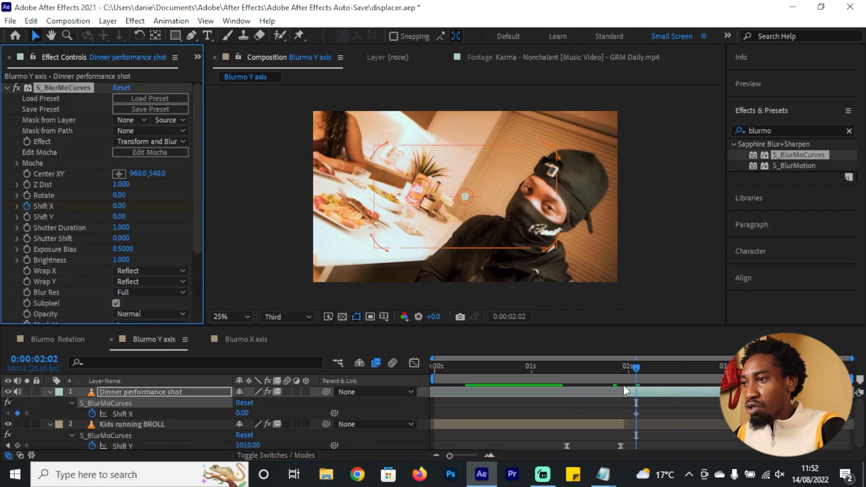
{"action": "left_click_drag", "start_coordinate": [638, 416], "coordinate": [667, 416]}
{"action": "right_click", "coordinate": [668, 414]}
{"action": "mouse_move", "coordinate": [697, 404]}
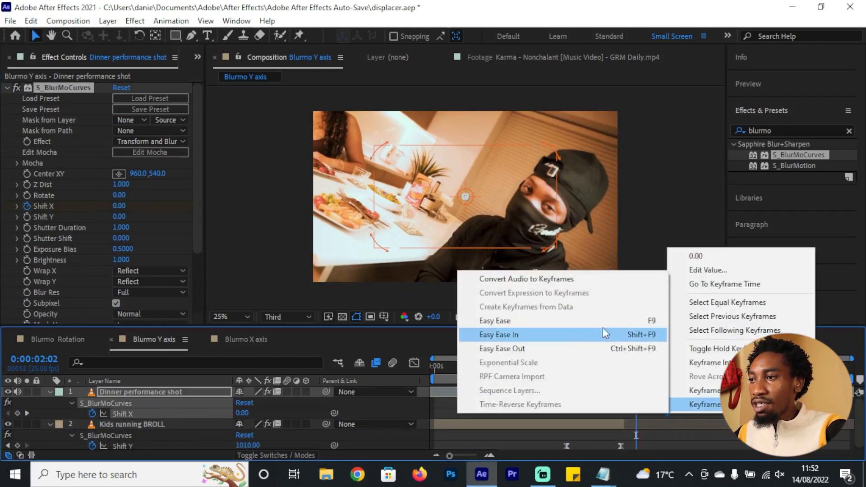
{"action": "left_click", "coordinate": [603, 333]}
Remove the Shift X keyframing from Dinner performance shot and enable Shift Y keyframing at 0:00:02:01 instead
{"action": "left_click", "coordinate": [631, 369]}
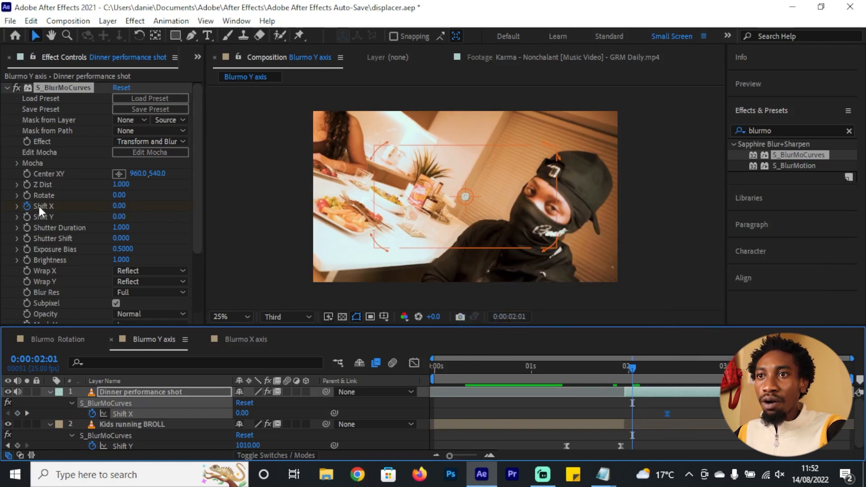
{"action": "left_click", "coordinate": [26, 205]}
{"action": "left_click", "coordinate": [27, 217]}
Apply Easy Ease to the Shift Y keyframe of Dinner performance shot and move it later, further from the cut
{"action": "right_click", "coordinate": [658, 422]}
{"action": "mouse_move", "coordinate": [697, 415]}
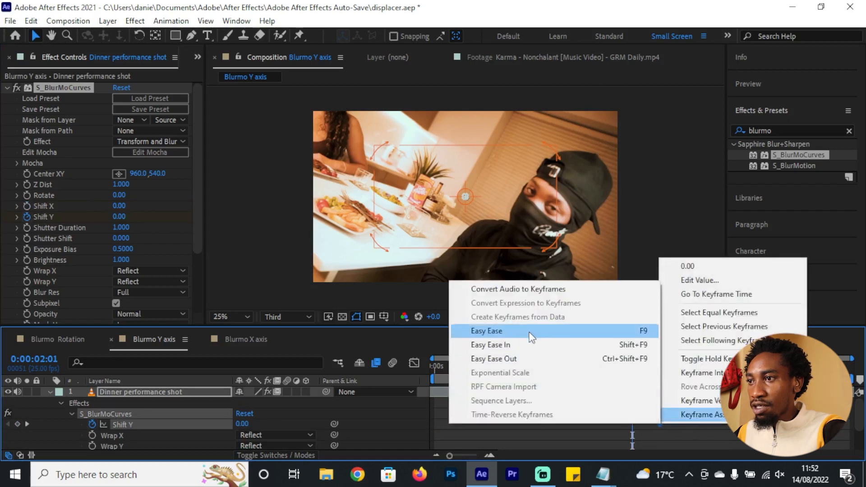
{"action": "left_click", "coordinate": [516, 334]}
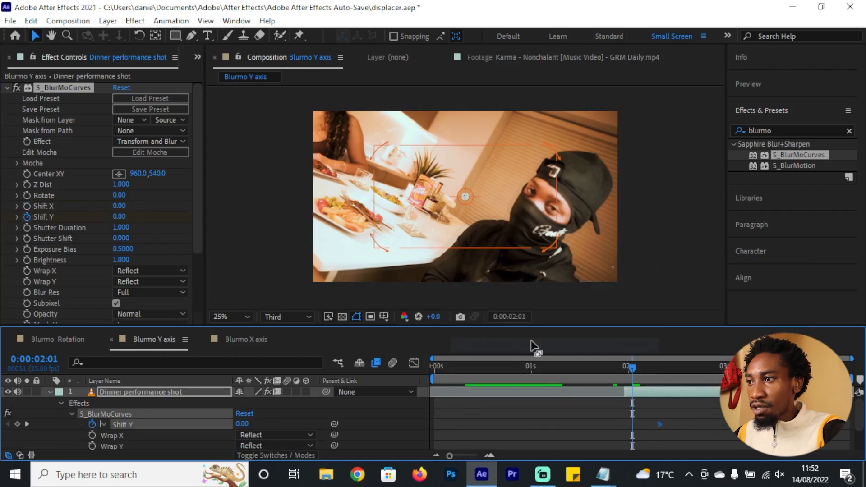
{"action": "right_click", "coordinate": [659, 424]}
{"action": "mouse_move", "coordinate": [697, 413]}
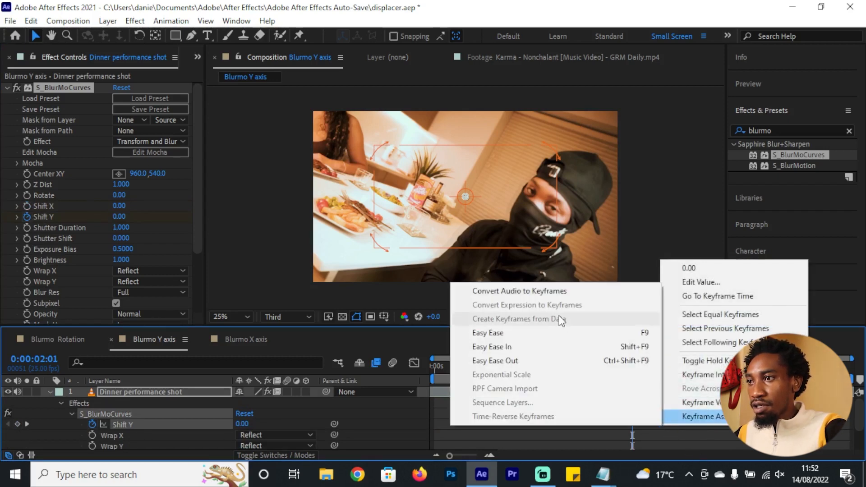
{"action": "left_click", "coordinate": [573, 333]}
{"action": "left_click", "coordinate": [664, 430]}
{"action": "left_click_drag", "start_coordinate": [660, 425], "coordinate": [682, 422]}
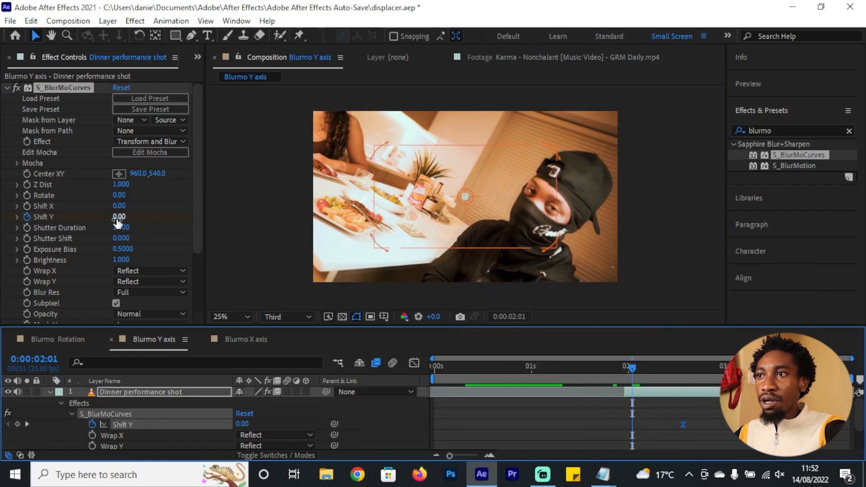
Set Shift Y of Dinner performance shot to -2270 at 0:00:02:01
{"action": "left_click_drag", "start_coordinate": [116, 218], "coordinate": [57, 199]}
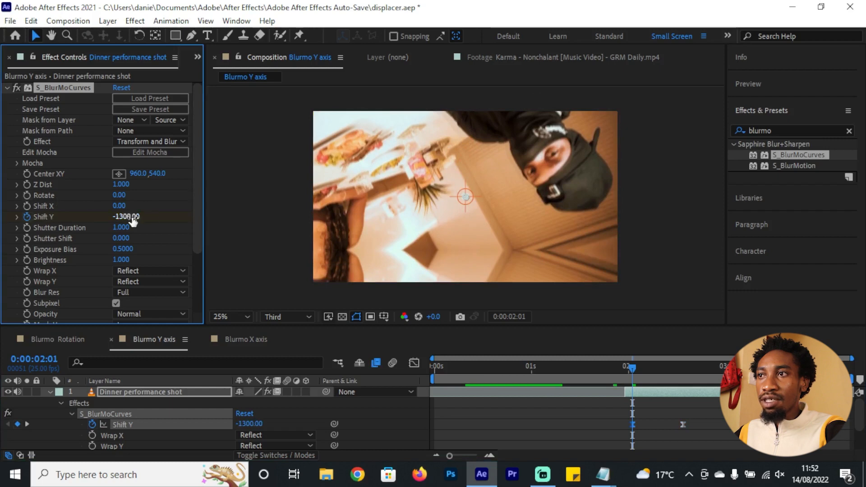
{"action": "left_click_drag", "start_coordinate": [111, 218], "coordinate": [81, 219]}
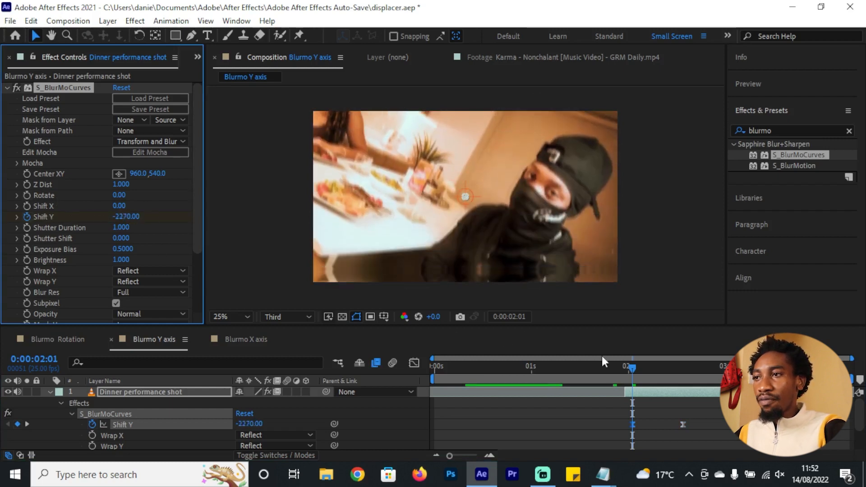
{"action": "key", "text": "grave"}
{"action": "key", "text": "grave"}
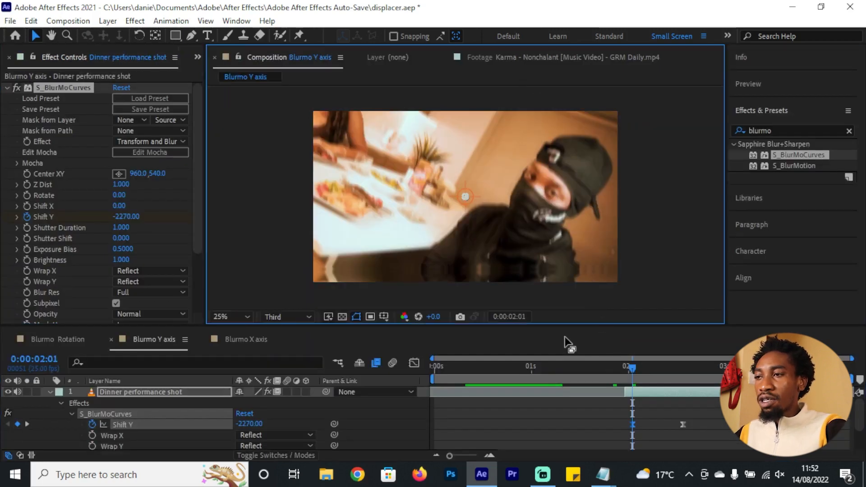
Enlarge the timeline and move the first Shift Y keyframe of Dinner performance shot to the clip's start at 0:00:01:24
{"action": "key", "text": "grave"}
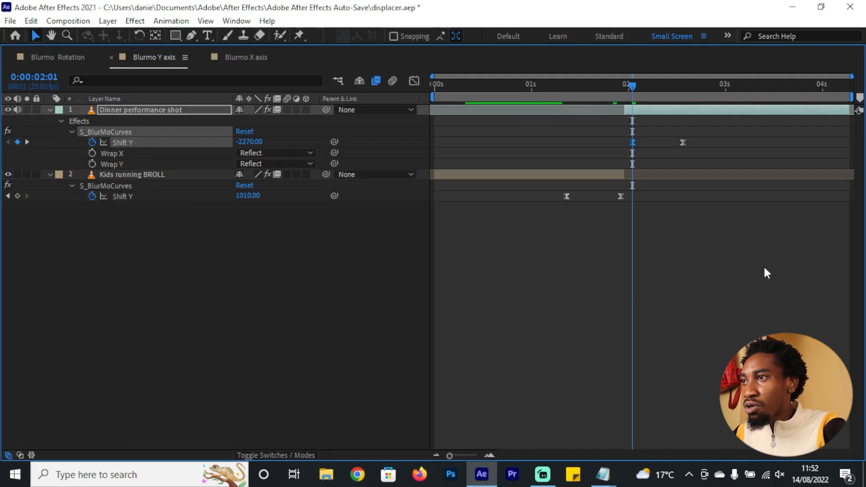
{"action": "left_click", "coordinate": [624, 109]}
{"action": "left_click_drag", "start_coordinate": [632, 85], "coordinate": [627, 88]}
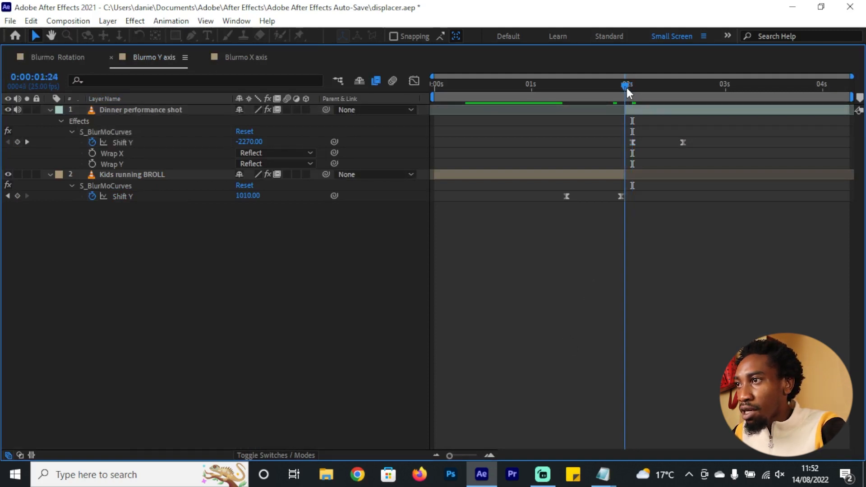
{"action": "left_click", "coordinate": [632, 142]}
{"action": "left_click_drag", "start_coordinate": [631, 142], "coordinate": [625, 142]}
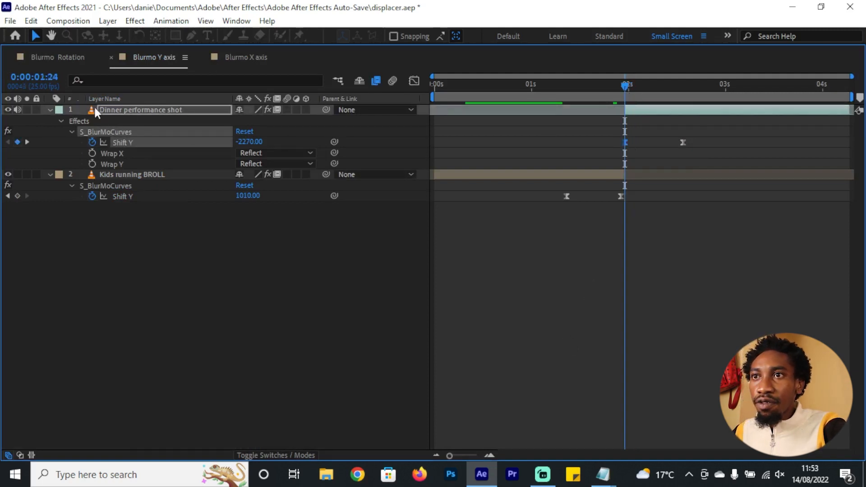
Change the label colour of Dinner performance shot to Yellow
{"action": "left_click", "coordinate": [62, 112]}
{"action": "left_click", "coordinate": [95, 174]}
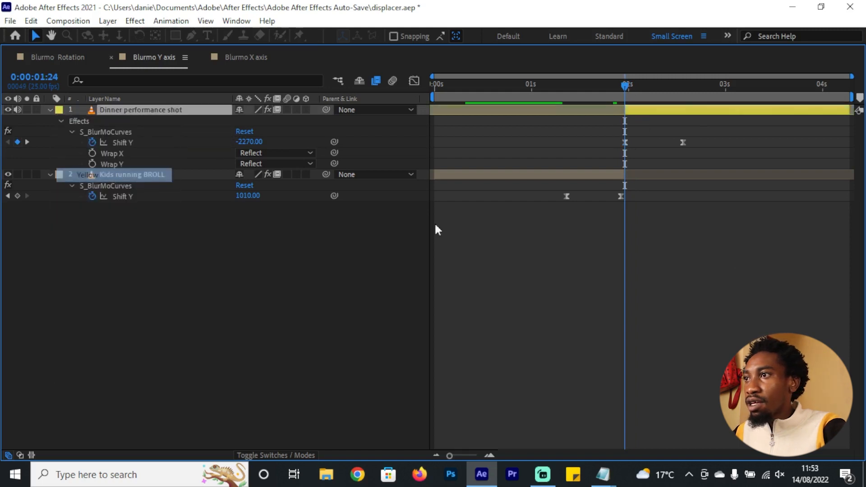
Shape the Shift Y value curve of Kids running BROLL in the graph editor so it starts flat and rises steeply at the last keyframe
{"action": "left_click", "coordinate": [481, 86]}
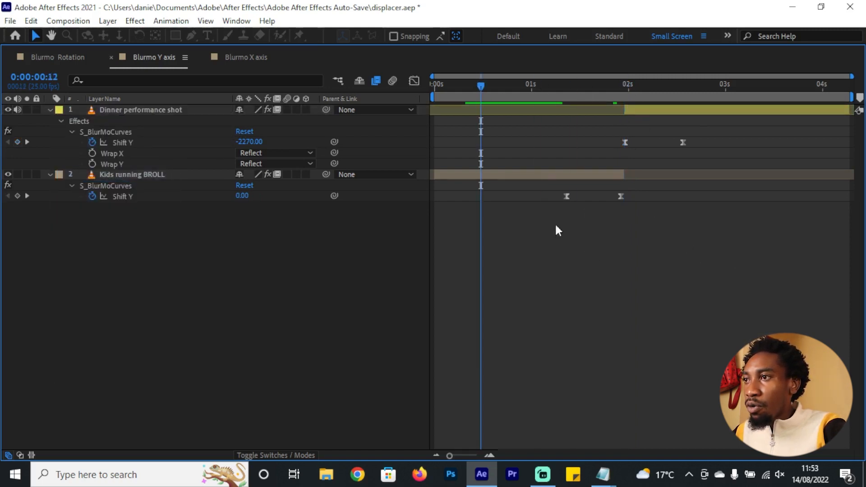
{"action": "left_click_drag", "start_coordinate": [546, 215], "coordinate": [619, 196]}
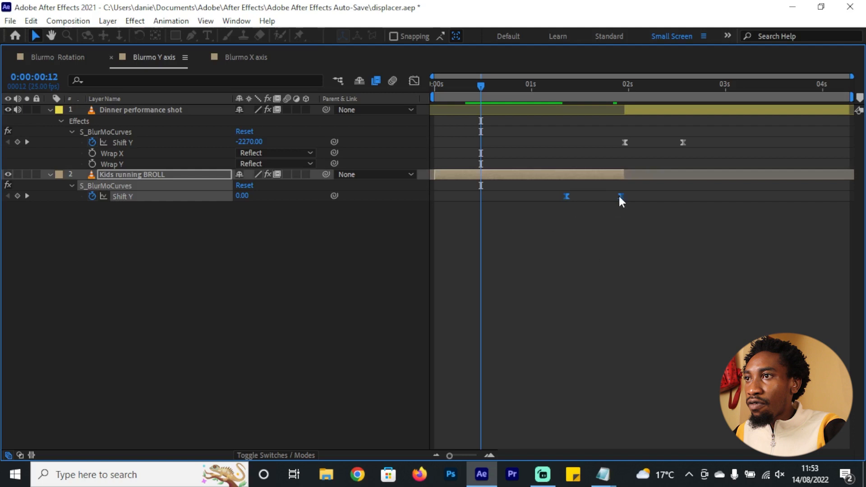
{"action": "left_click", "coordinate": [414, 80]}
{"action": "right_click", "coordinate": [654, 234]}
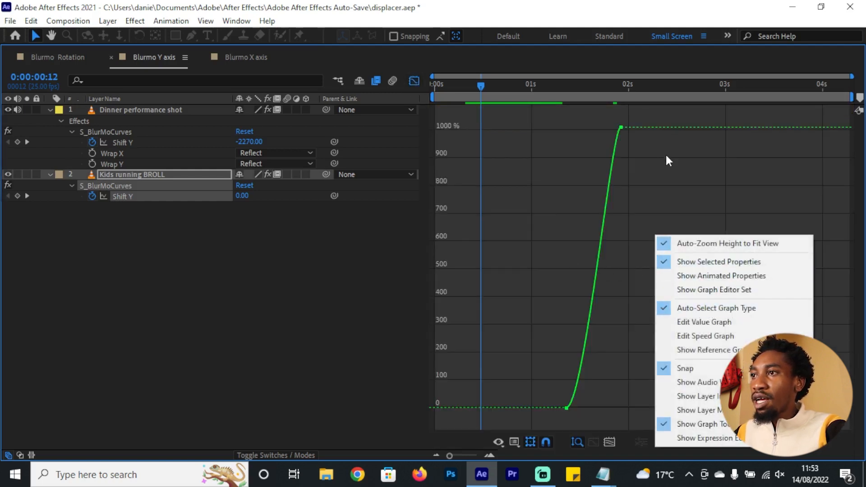
{"action": "left_click_drag", "start_coordinate": [666, 155], "coordinate": [574, 103]}
{"action": "left_click_drag", "start_coordinate": [612, 127], "coordinate": [602, 397]}
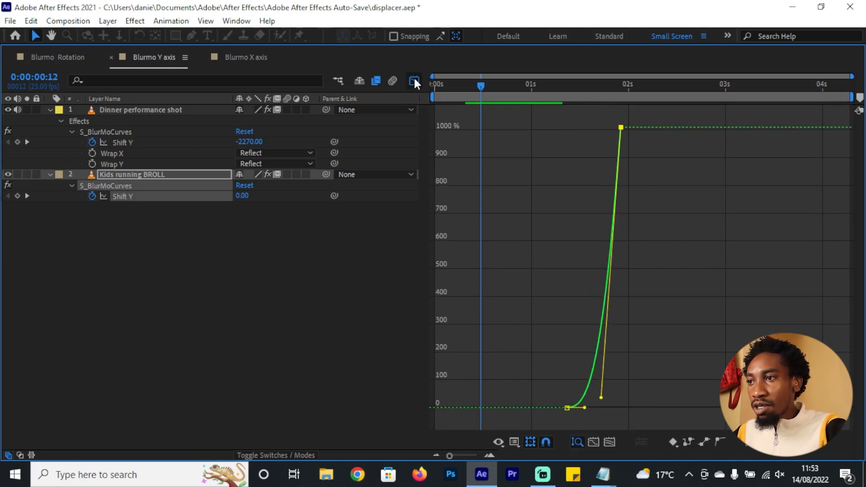
{"action": "key", "text": "grave"}
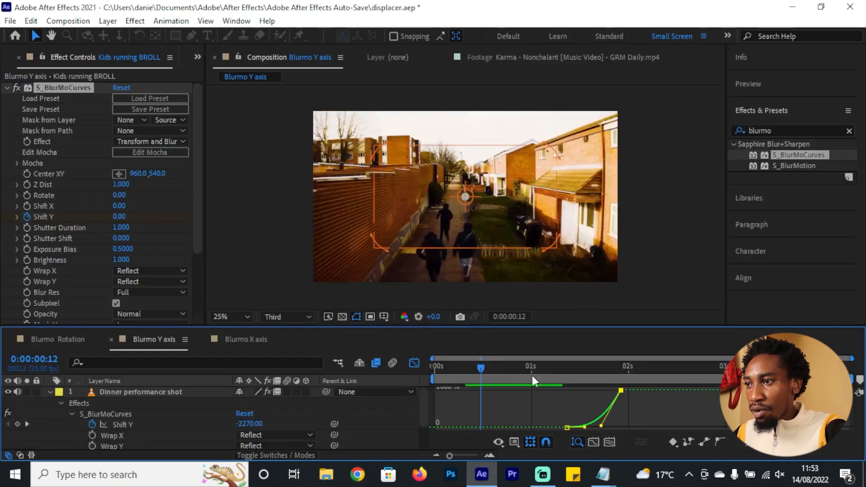
{"action": "left_click_drag", "start_coordinate": [603, 425], "coordinate": [632, 423]}
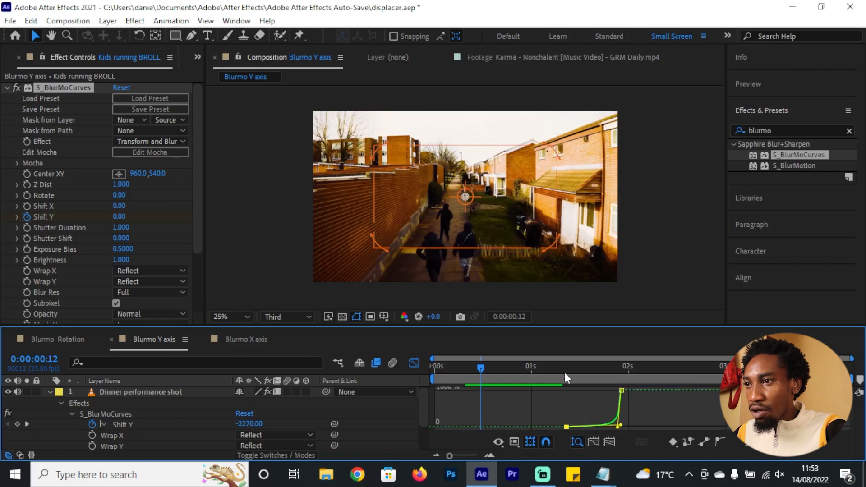
{"action": "left_click", "coordinate": [415, 362]}
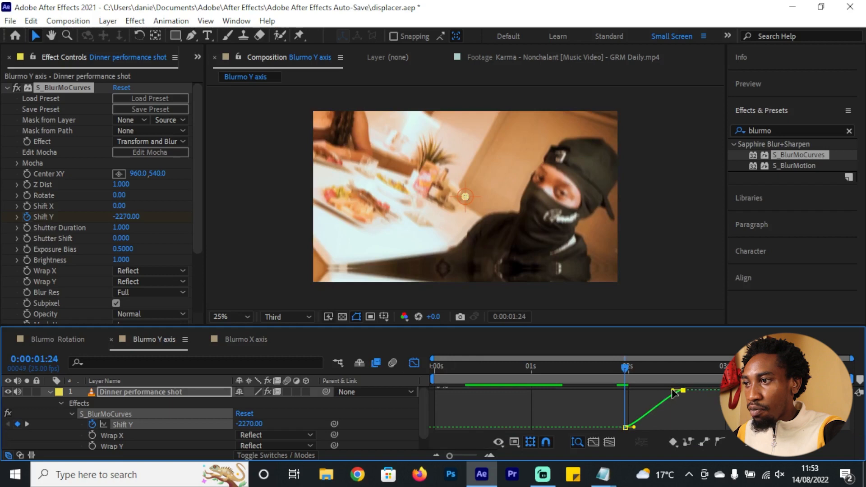
Shape the Shift Y value curve of Dinner performance shot to rise steeply at the first keyframe and flatten towards the last
{"action": "left_click_drag", "start_coordinate": [675, 391], "coordinate": [621, 386]}
{"action": "left_click_drag", "start_coordinate": [635, 429], "coordinate": [621, 406]}
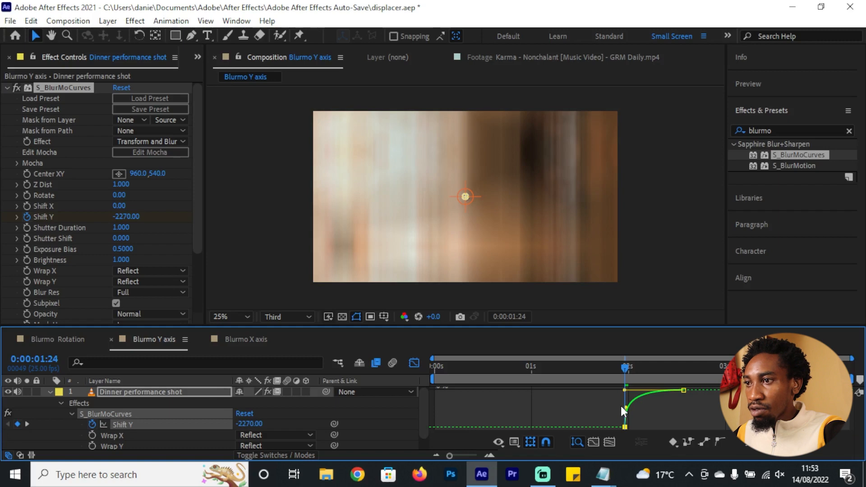
{"action": "left_click", "coordinate": [414, 363]}
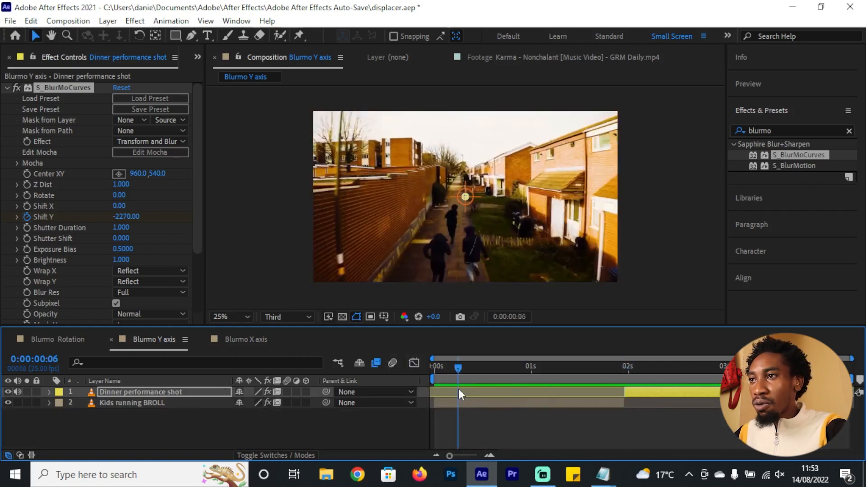
Play back the Blurmo Y axis composition and scrub through the transition to examine the vertical blur
{"action": "key", "text": "space"}
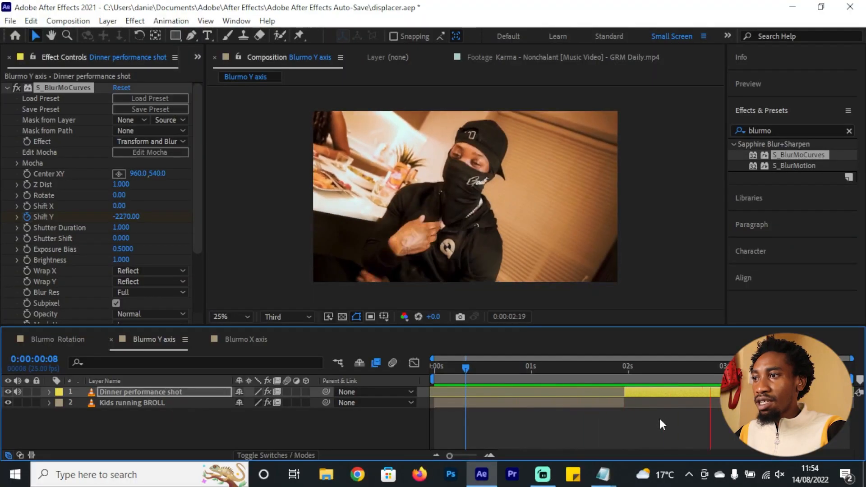
{"action": "left_click_drag", "start_coordinate": [586, 368], "coordinate": [653, 374]}
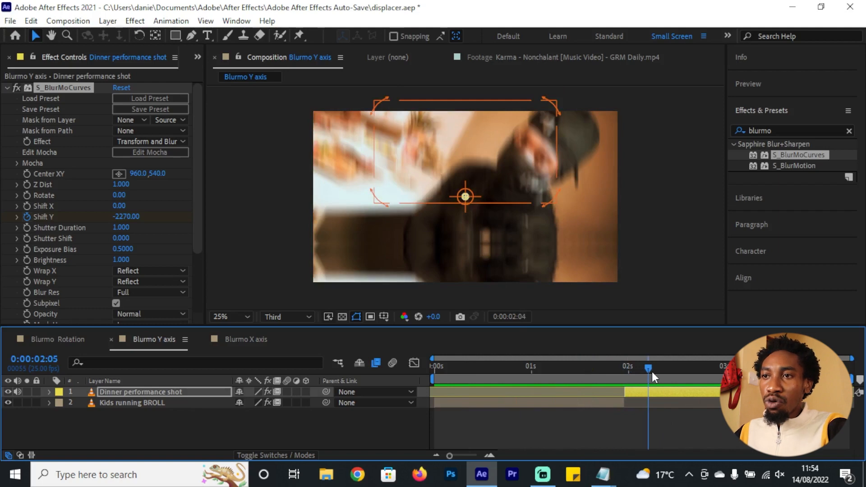
{"action": "key", "text": "space"}
Open the Blurmo X axis composition and apply S_BlurMoCurves to both Car performance scene and Dinner performance shot
{"action": "left_click", "coordinate": [253, 340]}
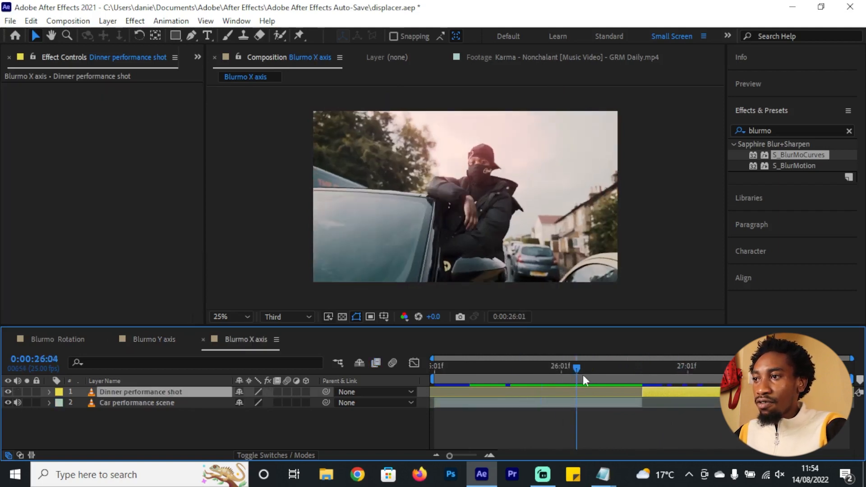
{"action": "left_click", "coordinate": [606, 404]}
{"action": "left_click_drag", "start_coordinate": [794, 155], "coordinate": [572, 403]}
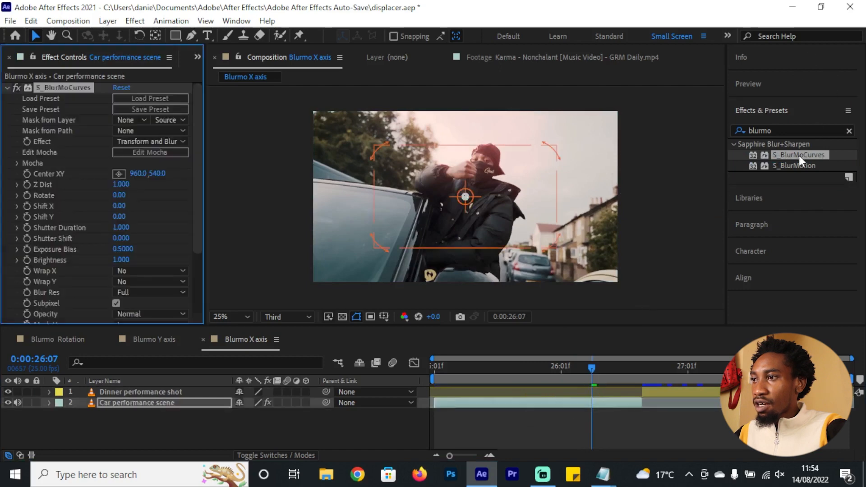
{"action": "left_click_drag", "start_coordinate": [799, 156], "coordinate": [683, 392]}
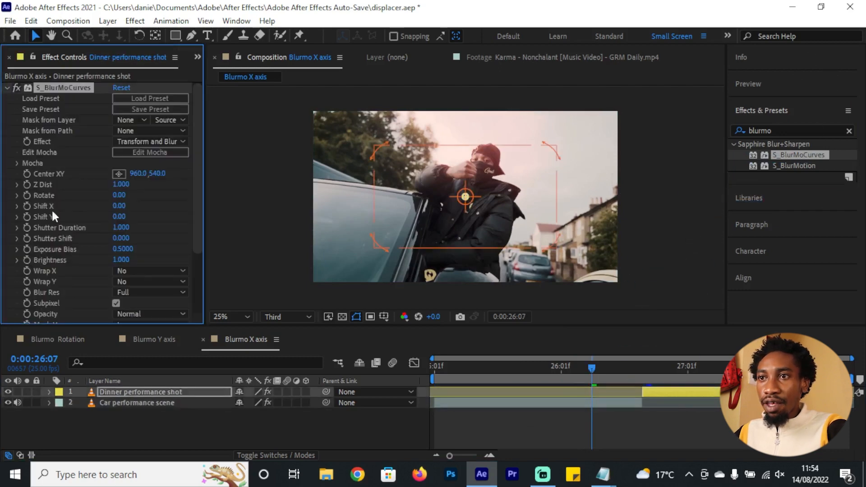
Set Wrap X and Wrap Y to Reflect in the S_BlurMoCurves effect of Dinner performance shot
{"action": "left_click", "coordinate": [144, 281]}
{"action": "left_click", "coordinate": [145, 323]}
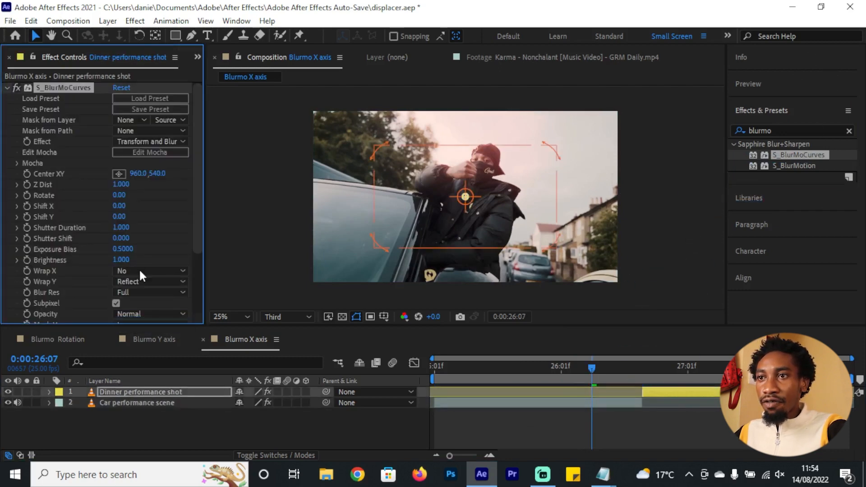
{"action": "left_click", "coordinate": [139, 270]}
{"action": "left_click", "coordinate": [163, 312]}
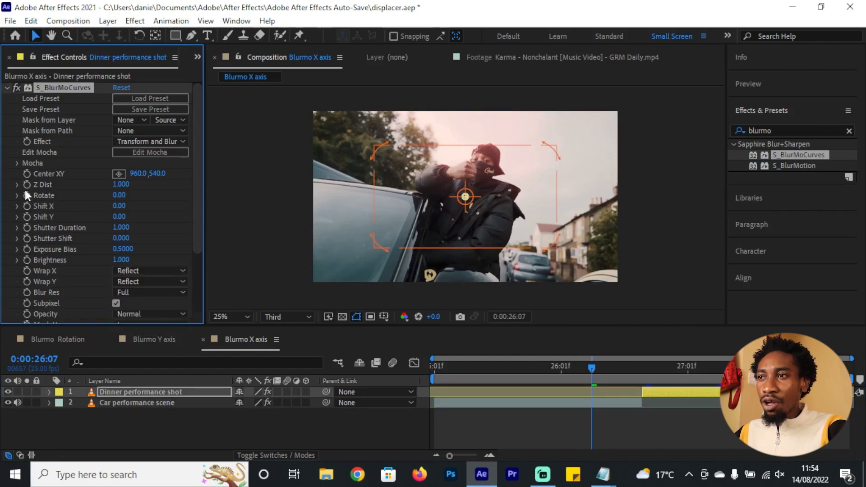
{"action": "left_click_drag", "start_coordinate": [123, 185], "coordinate": [118, 189]}
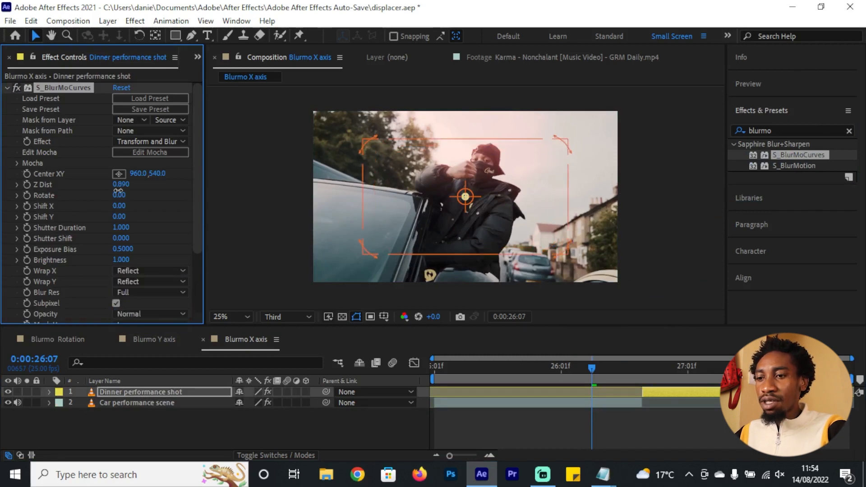
{"action": "key", "text": "ctrl+z"}
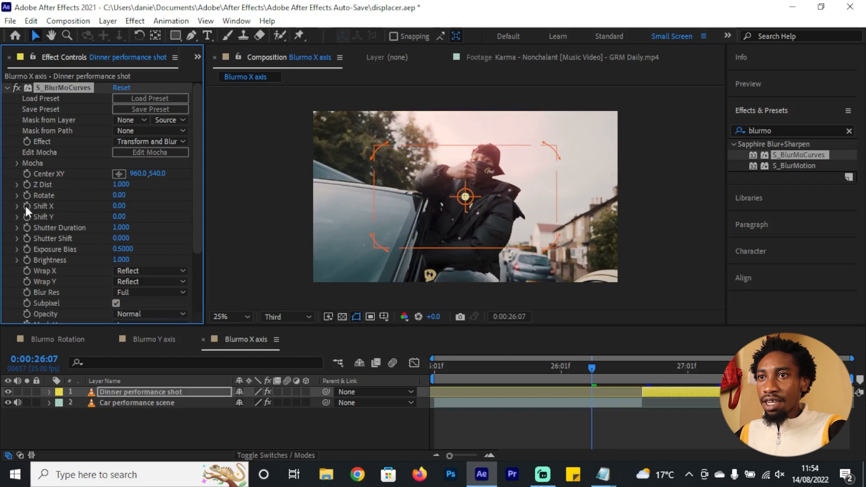
Start keyframing Shift X on Car performance scene at 0:00:26:07 and apply Easy Ease to that keyframe
{"action": "left_click", "coordinate": [598, 403]}
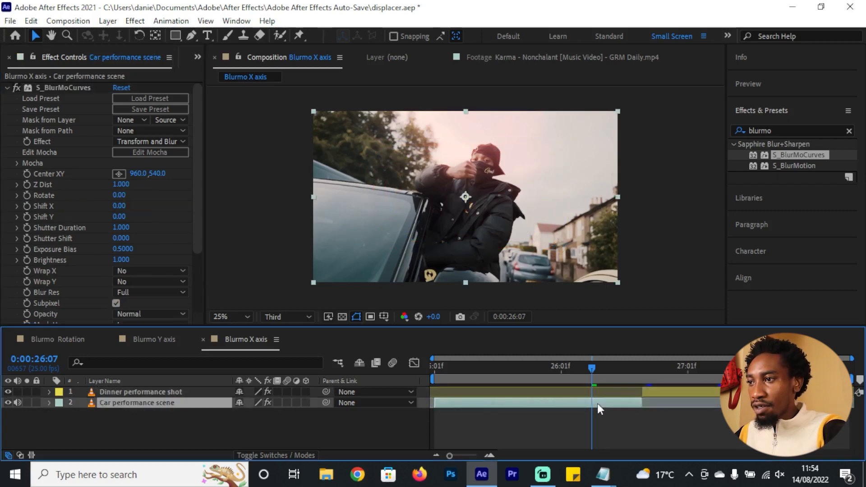
{"action": "left_click", "coordinate": [26, 206]}
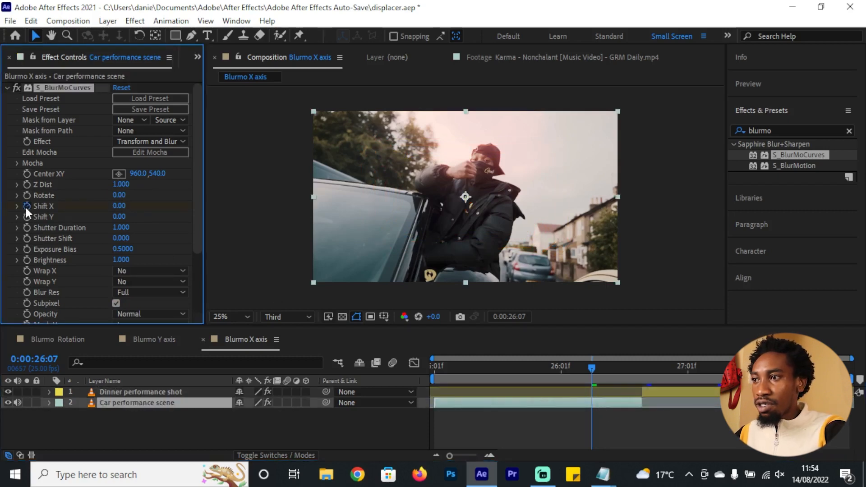
{"action": "right_click", "coordinate": [592, 424]}
{"action": "mouse_move", "coordinate": [647, 416]}
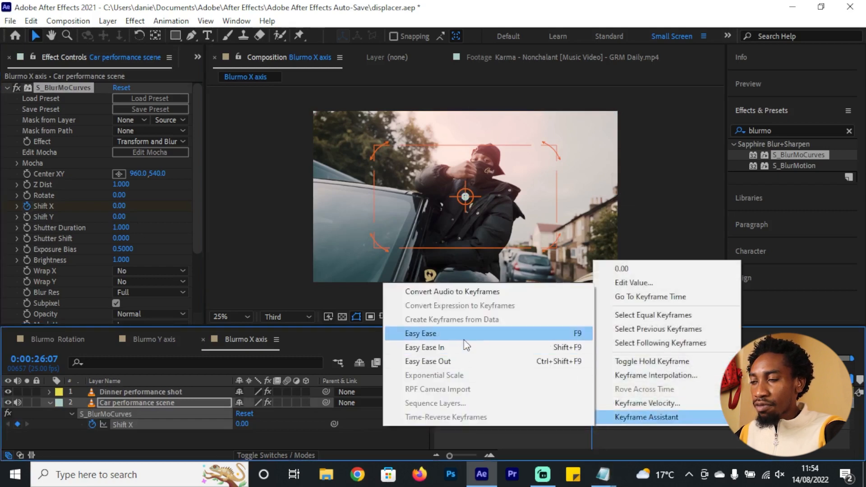
{"action": "left_click", "coordinate": [564, 334]}
Keyframe Car performance scene's Shift X at 2430 at 0:00:26:15 and set its Wrap X and Wrap Y to Reflect
{"action": "left_click_drag", "start_coordinate": [597, 374], "coordinate": [637, 376]}
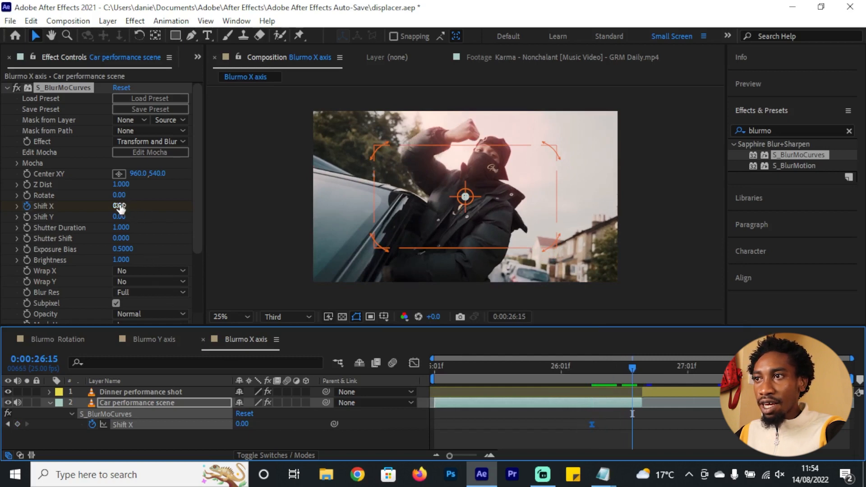
{"action": "left_click_drag", "start_coordinate": [118, 205], "coordinate": [280, 206]}
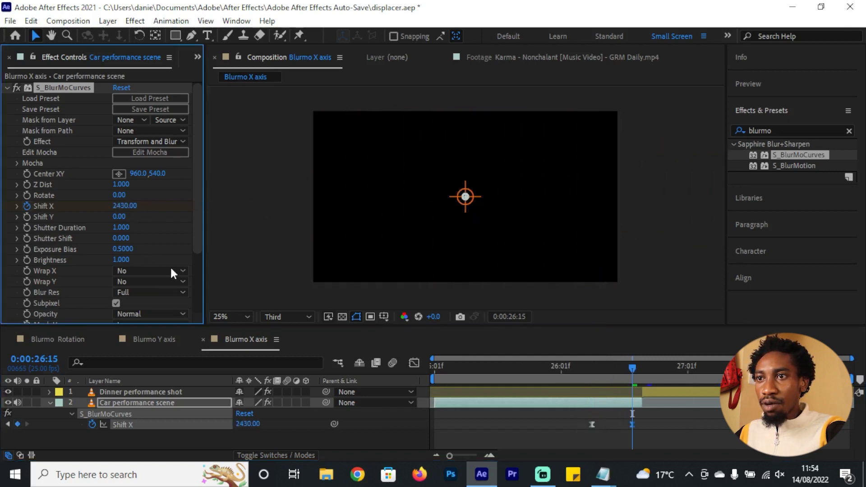
{"action": "left_click", "coordinate": [170, 271]}
{"action": "left_click", "coordinate": [144, 281]}
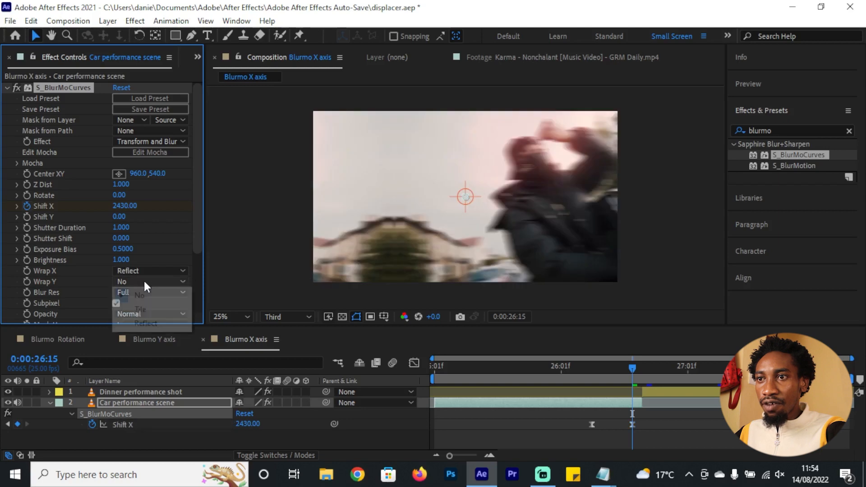
{"action": "left_click", "coordinate": [145, 320]}
Move Car performance scene's last Shift X keyframe to the cut at 0:00:26:17 and select both Shift X keyframes
{"action": "left_click", "coordinate": [623, 378]}
{"action": "left_click_drag", "start_coordinate": [632, 425], "coordinate": [544, 428]}
{"action": "left_click", "coordinate": [642, 376]}
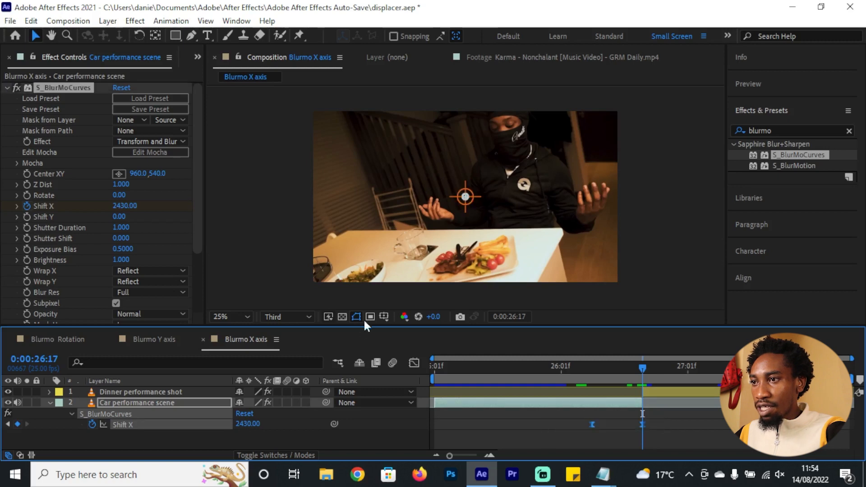
Shape Car performance scene's Shift X value curve in the graph editor so it starts flat and rises steeply at the last keyframe
{"action": "left_click", "coordinate": [413, 363]}
{"action": "left_click", "coordinate": [642, 391]}
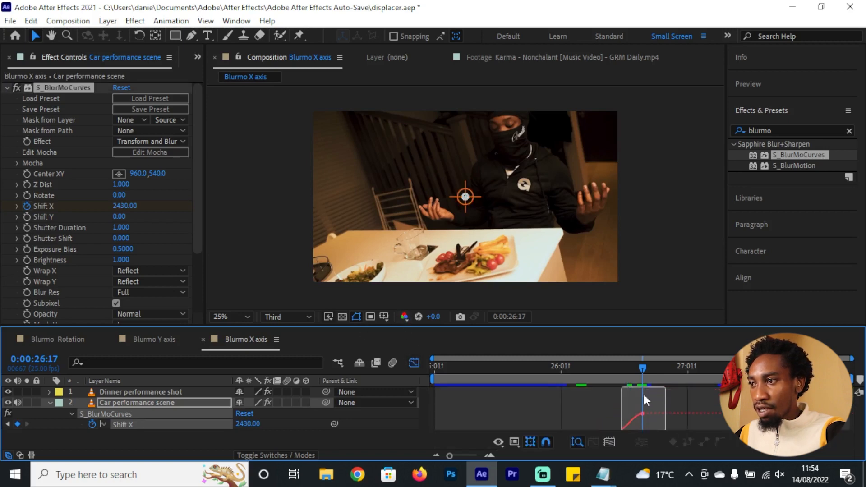
{"action": "left_click_drag", "start_coordinate": [644, 422], "coordinate": [634, 430]}
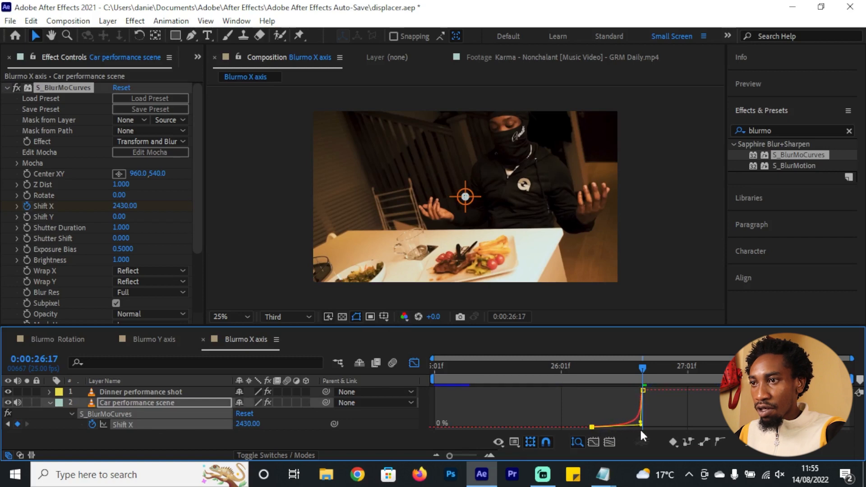
{"action": "left_click", "coordinate": [414, 363]}
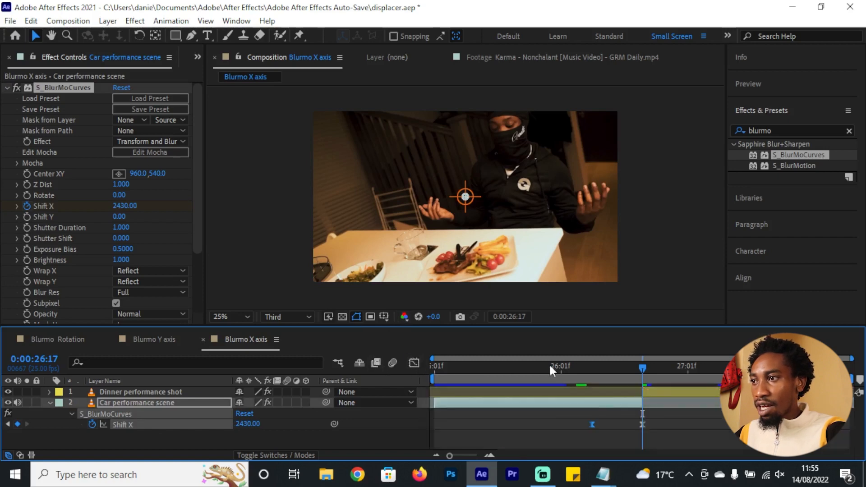
Reveal Dinner performance shot's keyframes, move its Shift X keyframe just past the 27:01 mark and apply Easy Ease to it
{"action": "left_click", "coordinate": [679, 392]}
{"action": "key", "text": "u"}
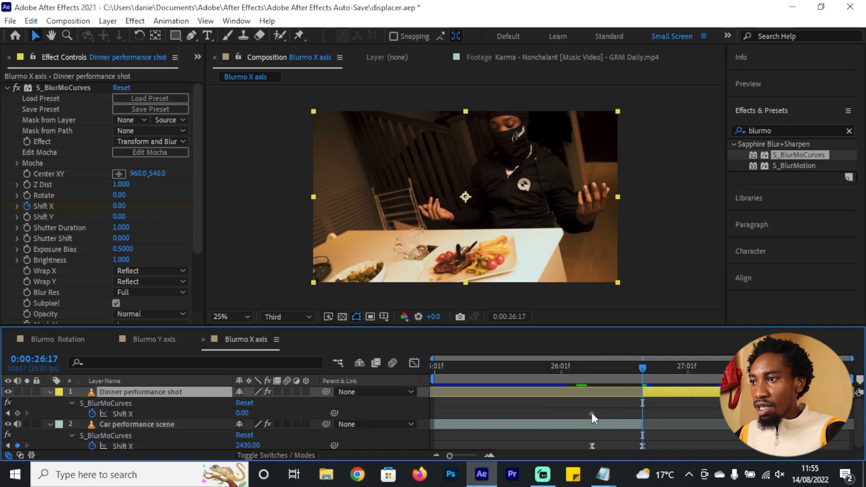
{"action": "left_click_drag", "start_coordinate": [592, 414], "coordinate": [676, 416]}
{"action": "left_click", "coordinate": [675, 380]}
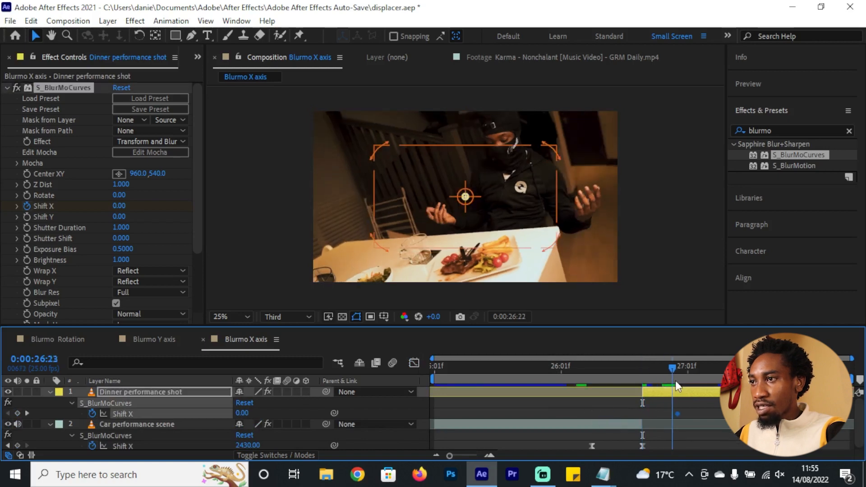
{"action": "left_click_drag", "start_coordinate": [675, 380], "coordinate": [678, 381]}
{"action": "left_click_drag", "start_coordinate": [677, 414], "coordinate": [690, 413]}
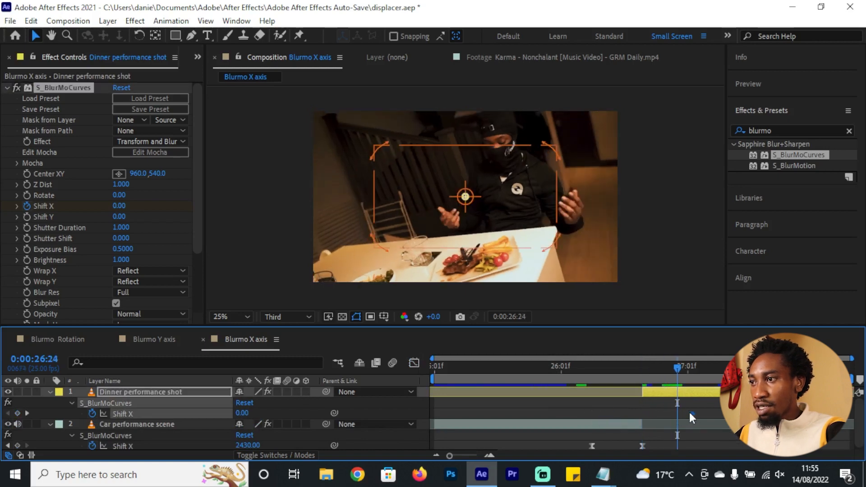
{"action": "right_click", "coordinate": [694, 414]}
{"action": "mouse_move", "coordinate": [763, 405]}
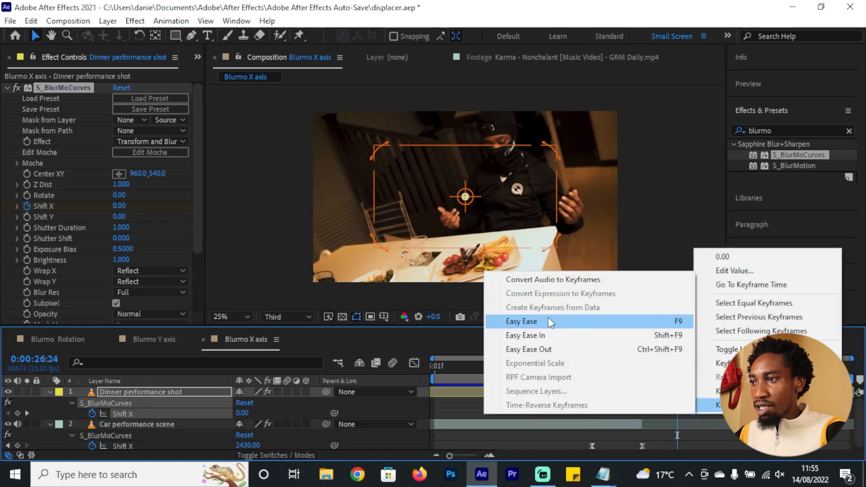
{"action": "left_click", "coordinate": [548, 321]}
Add a Shift X keyframe of -2500 to Dinner performance shot and move it to the cut at 0:00:26:17
{"action": "left_click", "coordinate": [651, 369]}
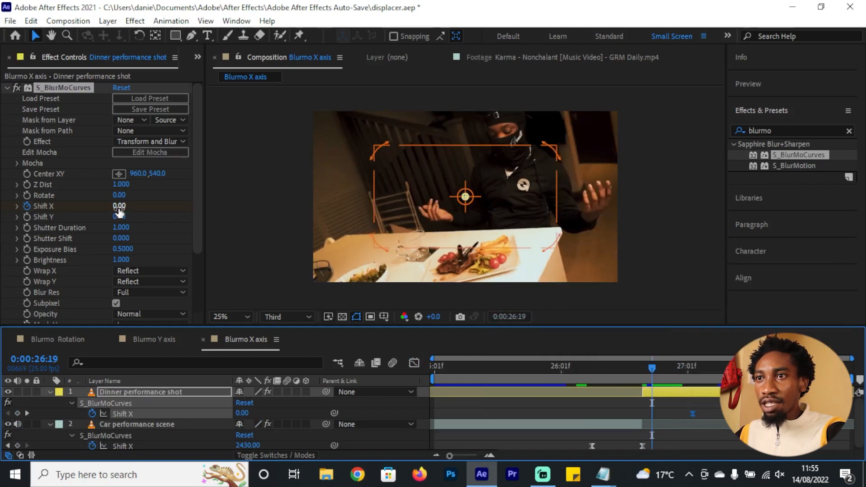
{"action": "left_click_drag", "start_coordinate": [119, 210], "coordinate": [96, 207]}
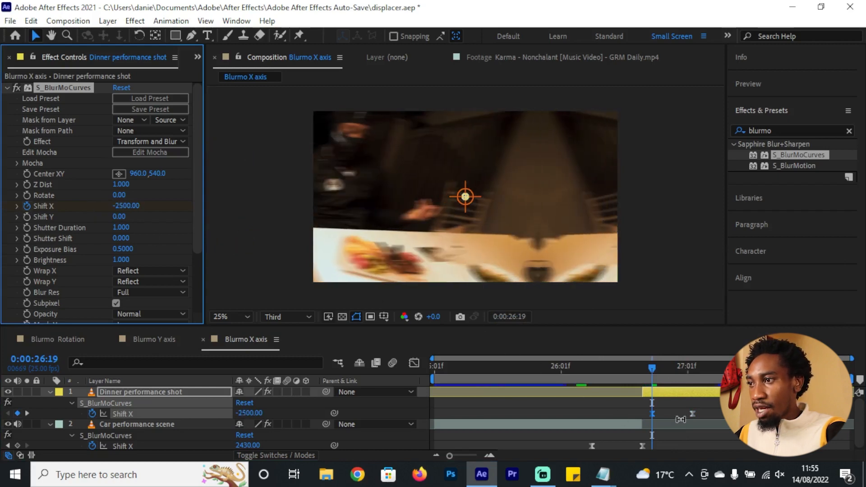
{"action": "left_click_drag", "start_coordinate": [652, 413], "coordinate": [643, 414]}
{"action": "left_click", "coordinate": [644, 370]}
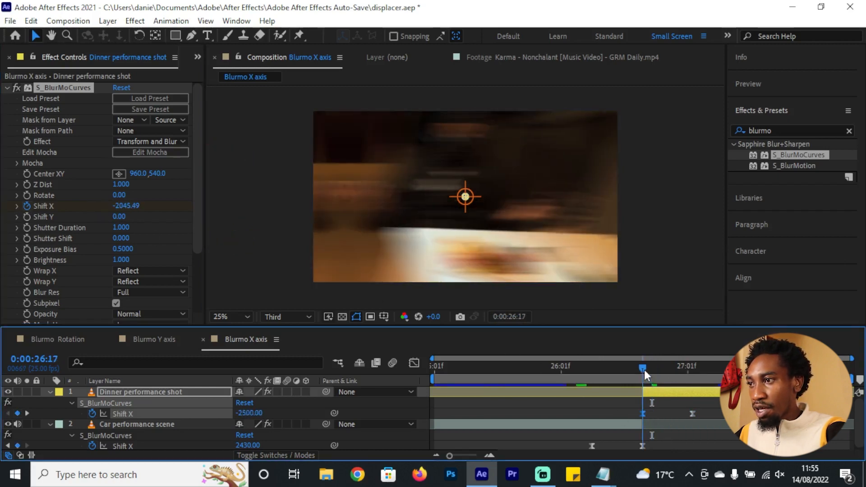
Open Dinner performance shot's Shift X value curve in the graph editor and select both of its keyframes
{"action": "left_click_drag", "start_coordinate": [719, 406], "coordinate": [600, 407]}
{"action": "key", "text": "shift+F3"}
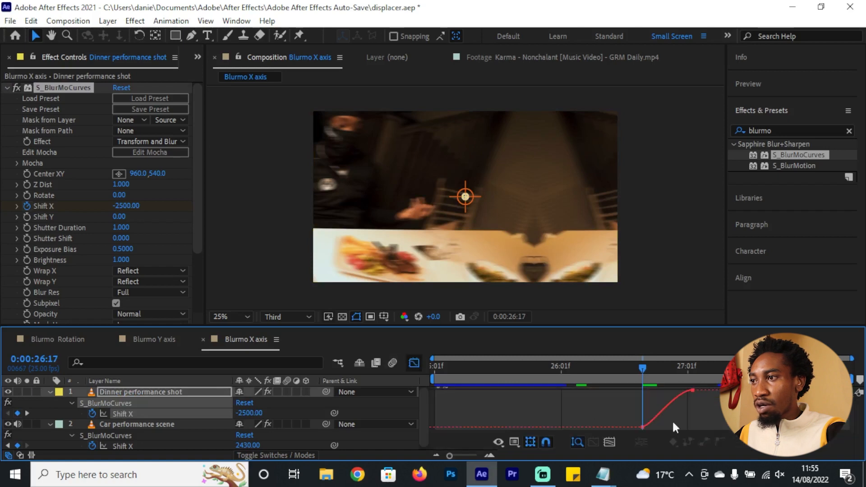
{"action": "left_click_drag", "start_coordinate": [714, 399], "coordinate": [622, 400]}
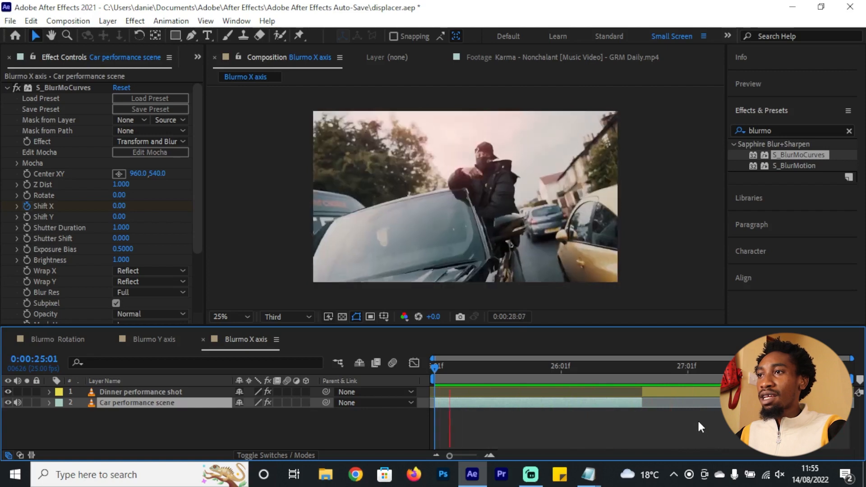
Stop the playback of the Blurmo X axis composition and place the playhead at 0:00:25:08
{"action": "left_click", "coordinate": [466, 368]}
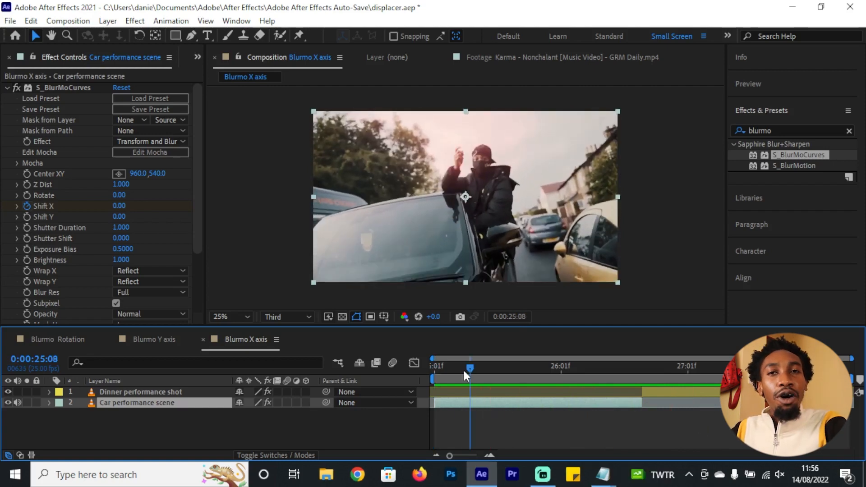